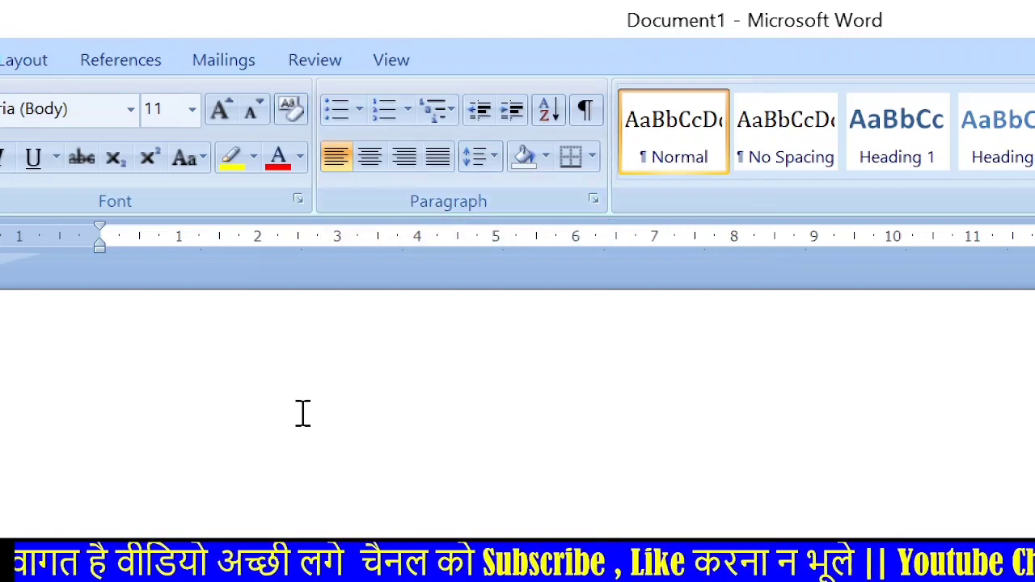
Step: Generate three paragraphs of sample text in the blank document with the =rand() function
type("=ra")
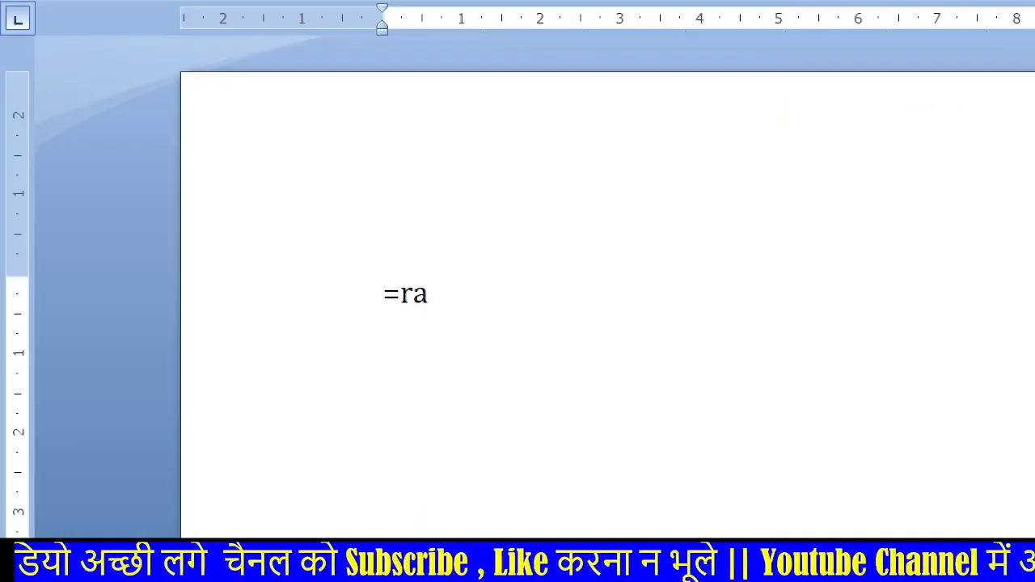
type("nd()")
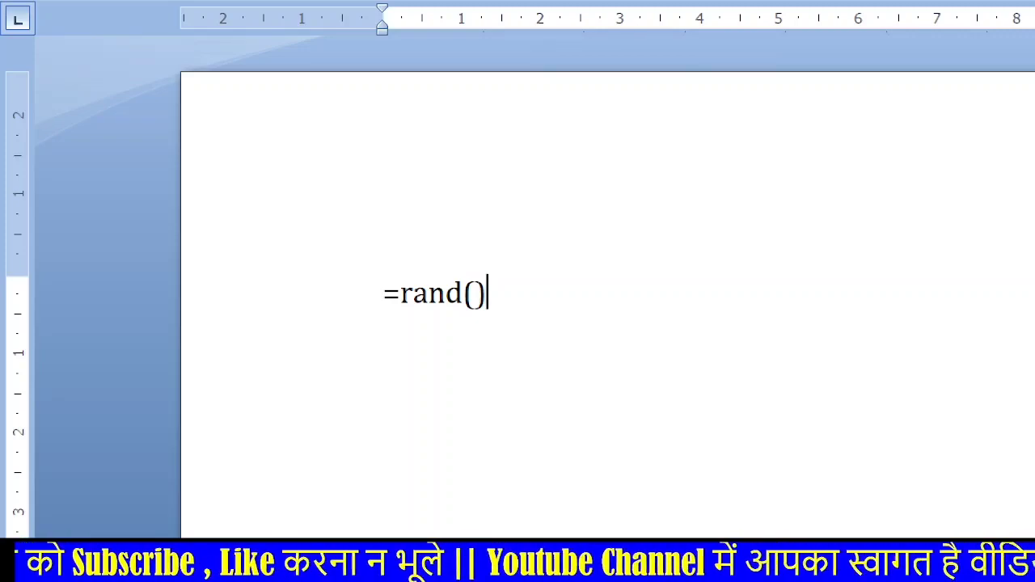
key("Return")
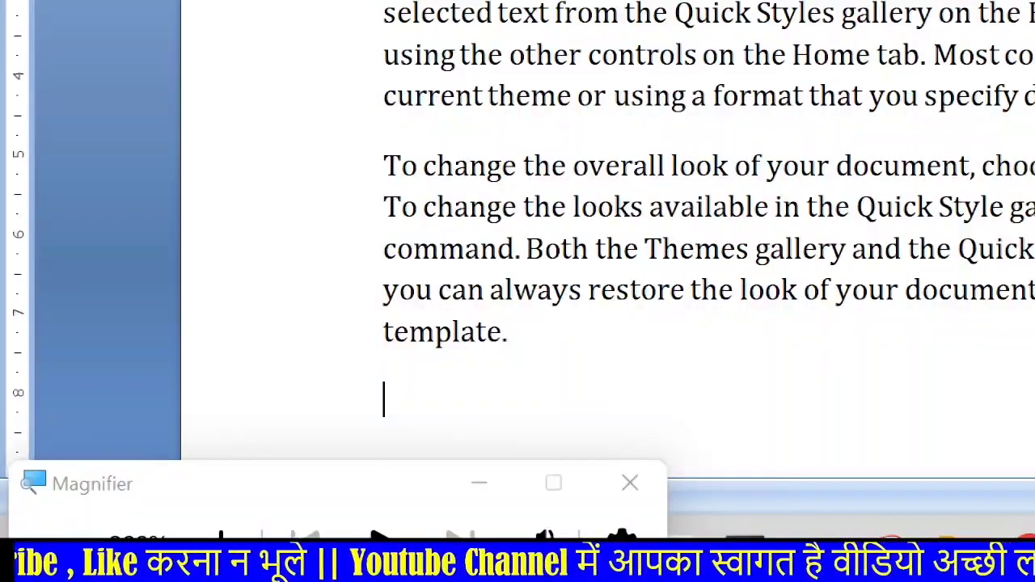
key("super+minus")
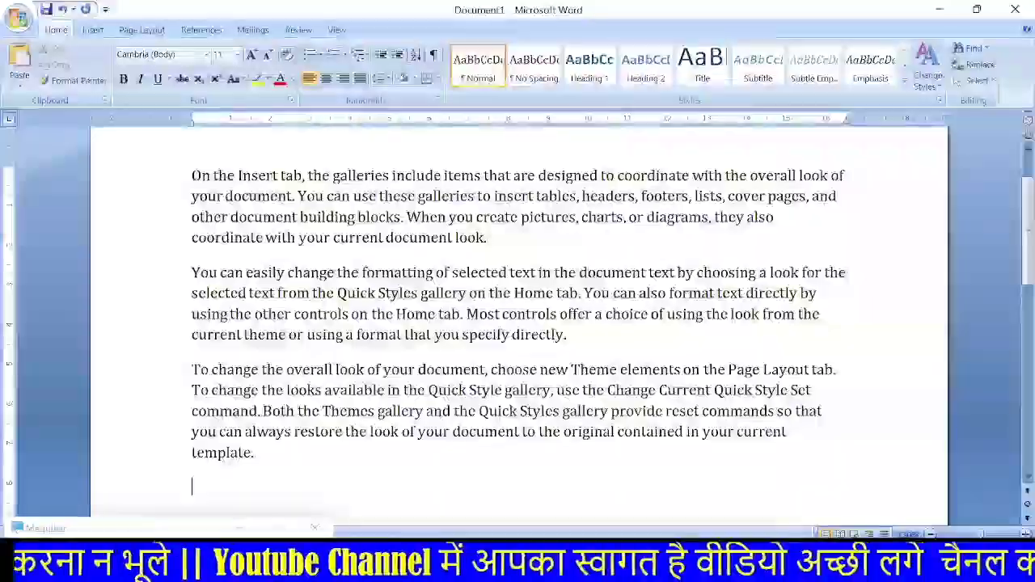
Step: Try right alignment on the first paragraph and set it back to left alignment
scroll(203, 181, "up", 2)
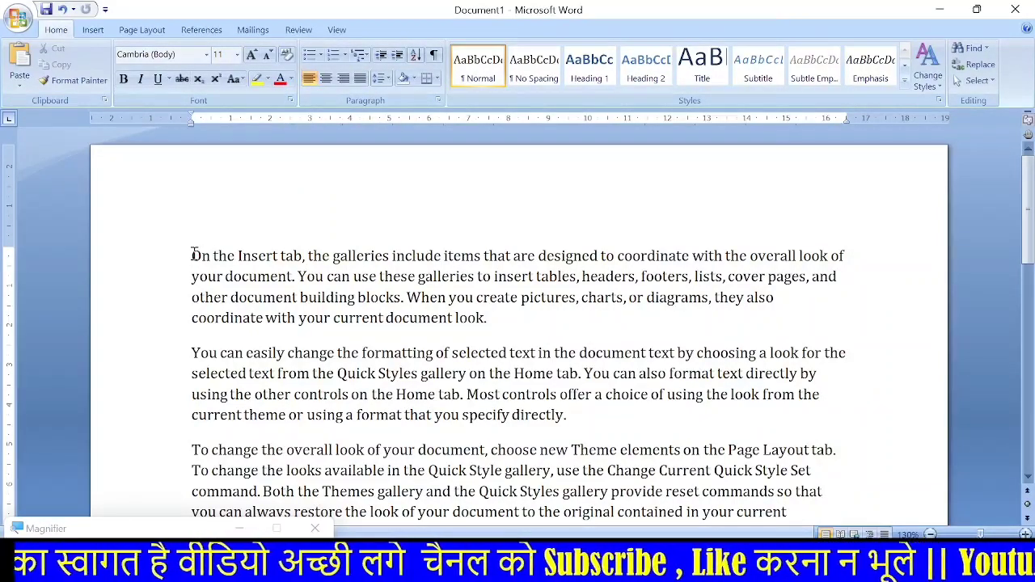
left_click_drag(192, 255, 484, 319)
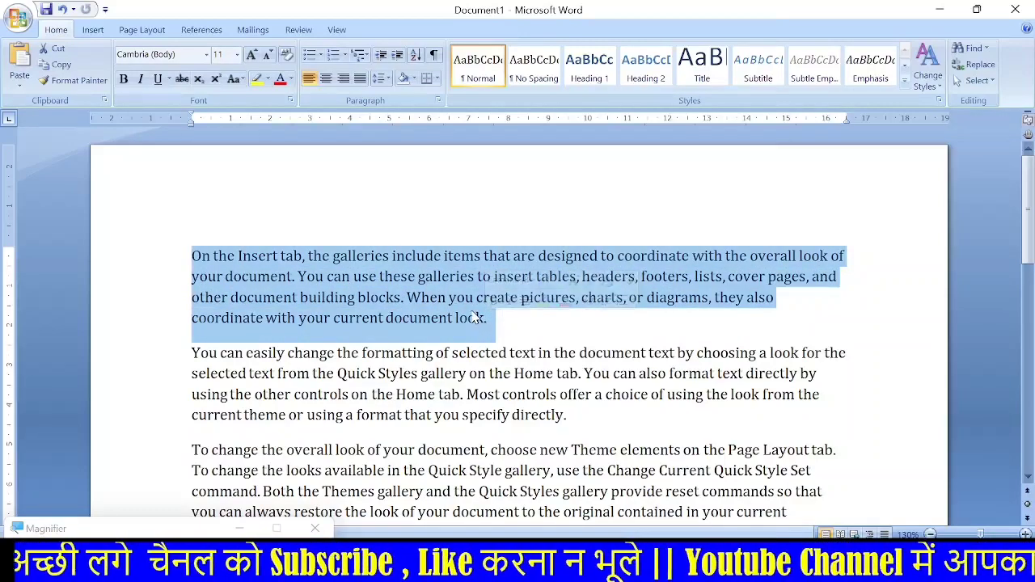
left_click(345, 80)
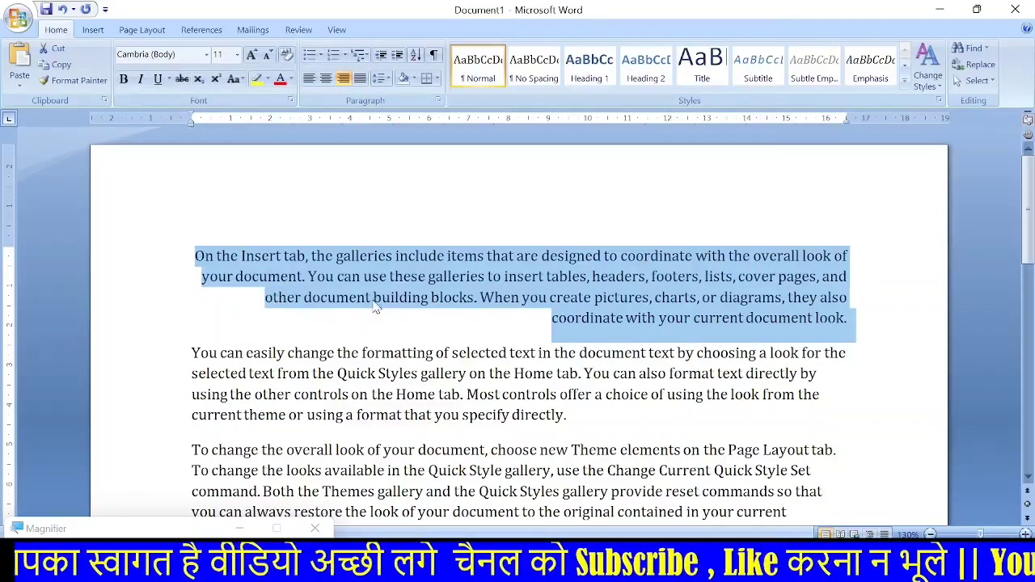
left_click(310, 78)
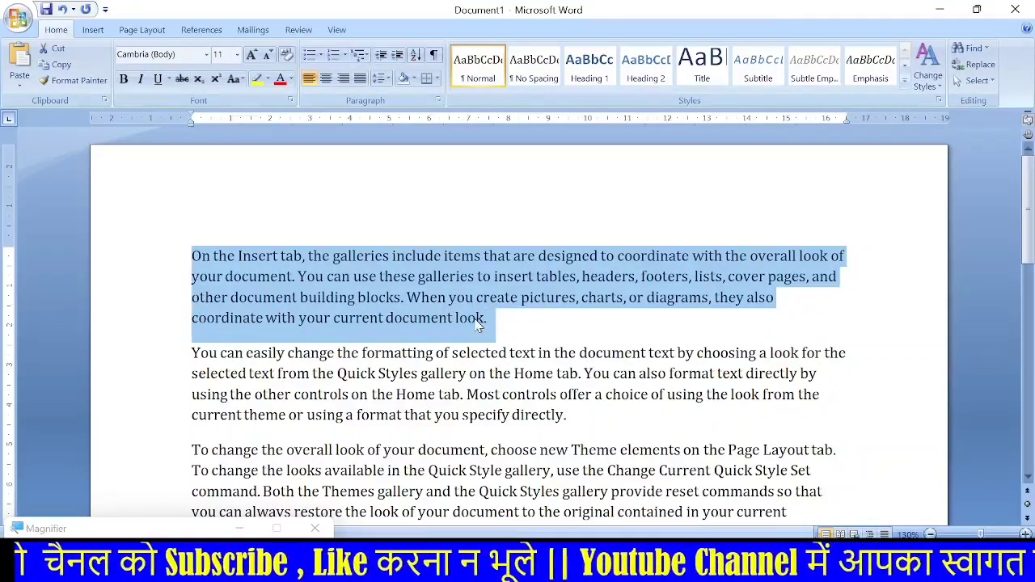
Step: Insert a new line above the first paragraph with the heading text "MS WORD"
left_click(195, 256)
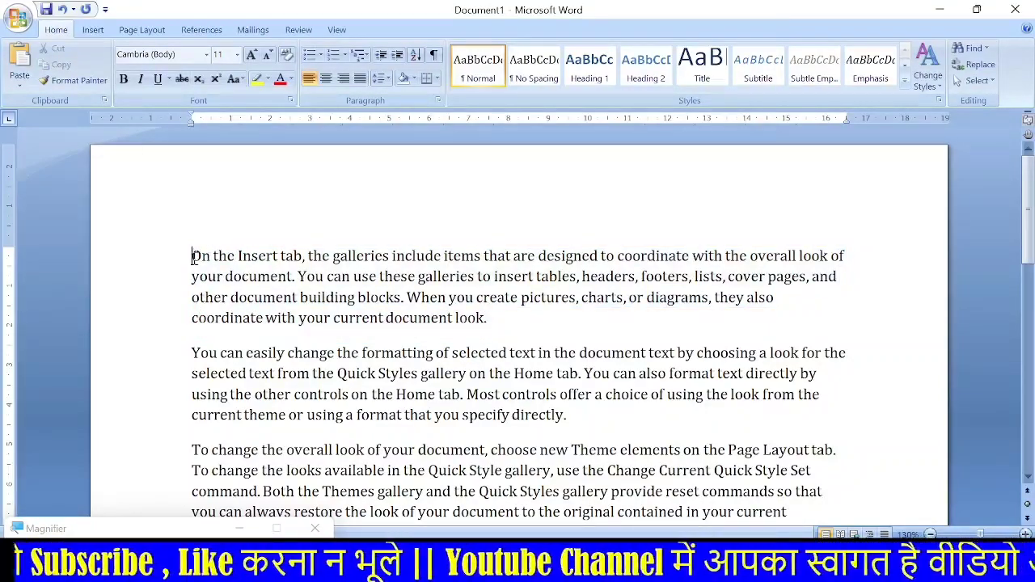
key("Return")
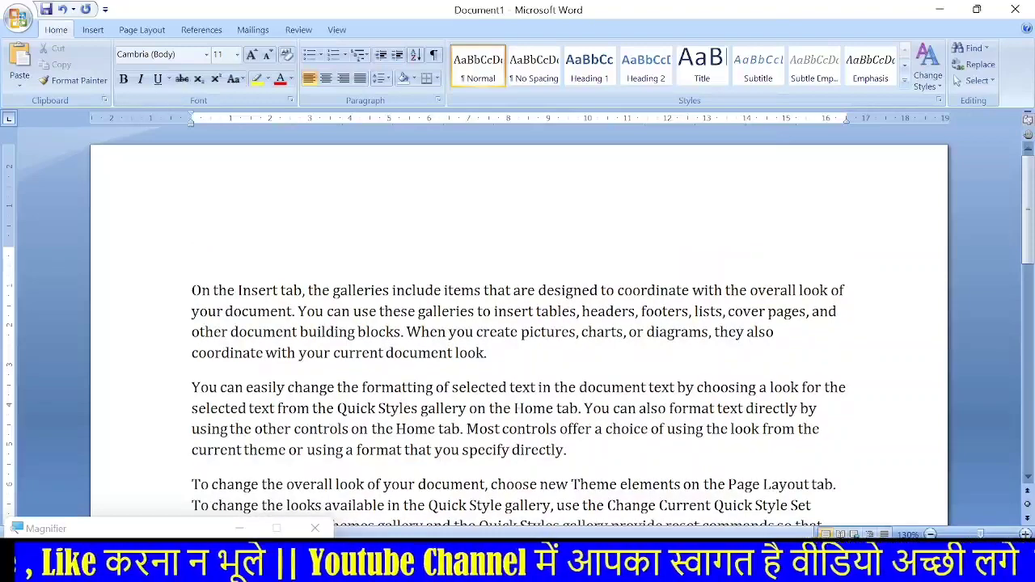
type("MS")
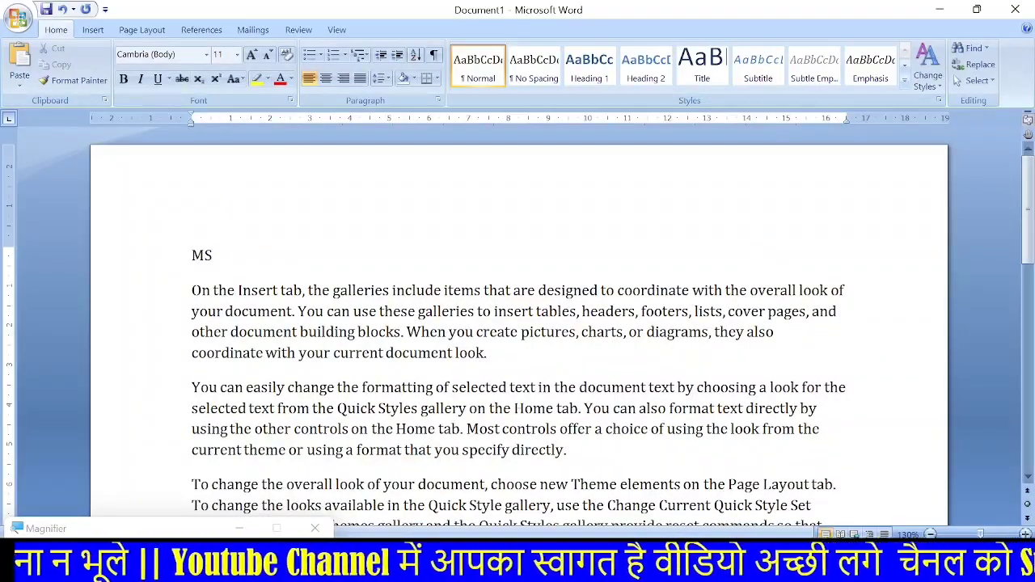
type(" WORD")
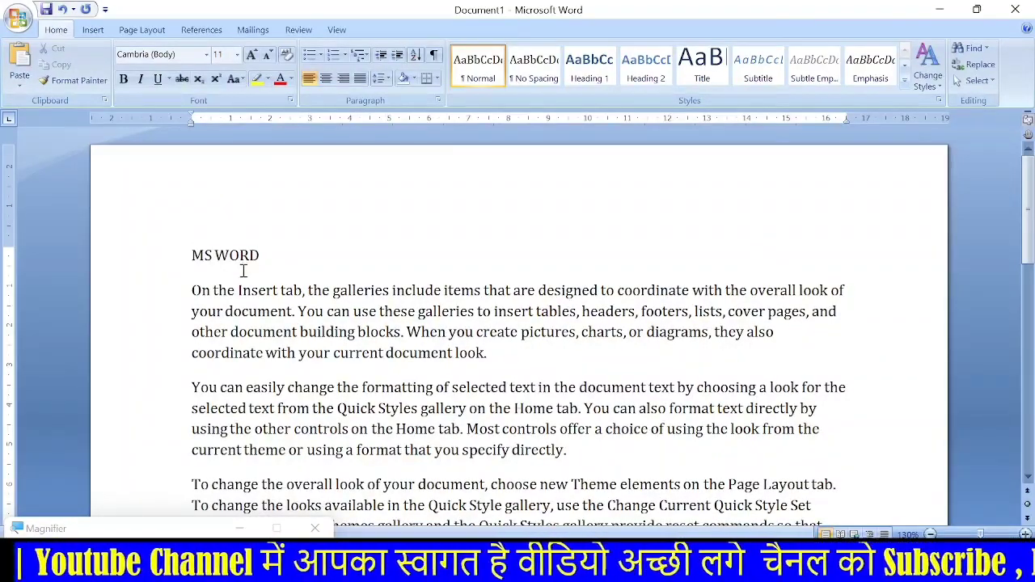
Step: Enlarge the MS WORD heading to font size 20
left_click_drag(269, 260, 192, 258)
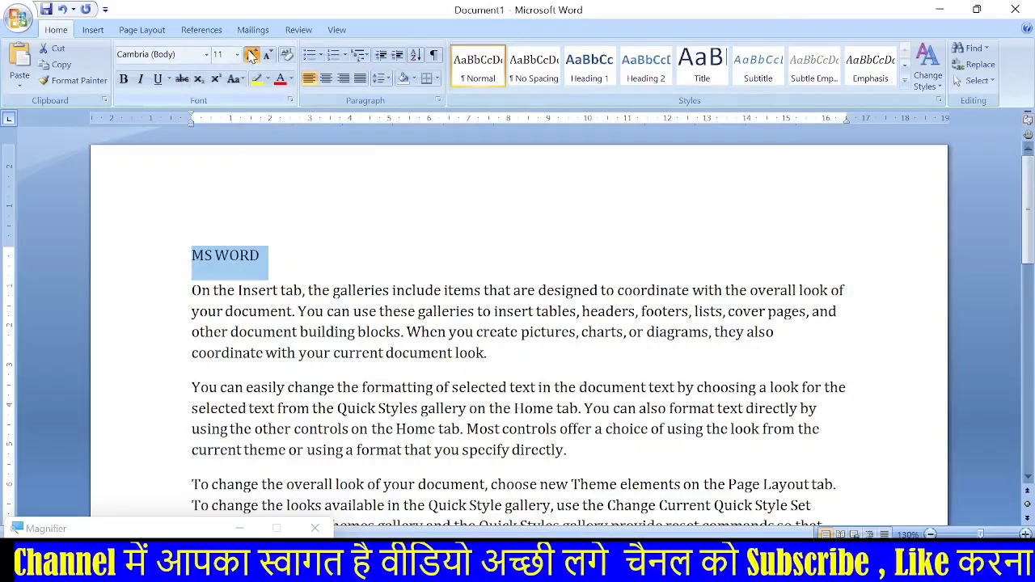
left_click(252, 55)
left_click(251, 54)
left_click(252, 55)
left_click(251, 54)
left_click(251, 55)
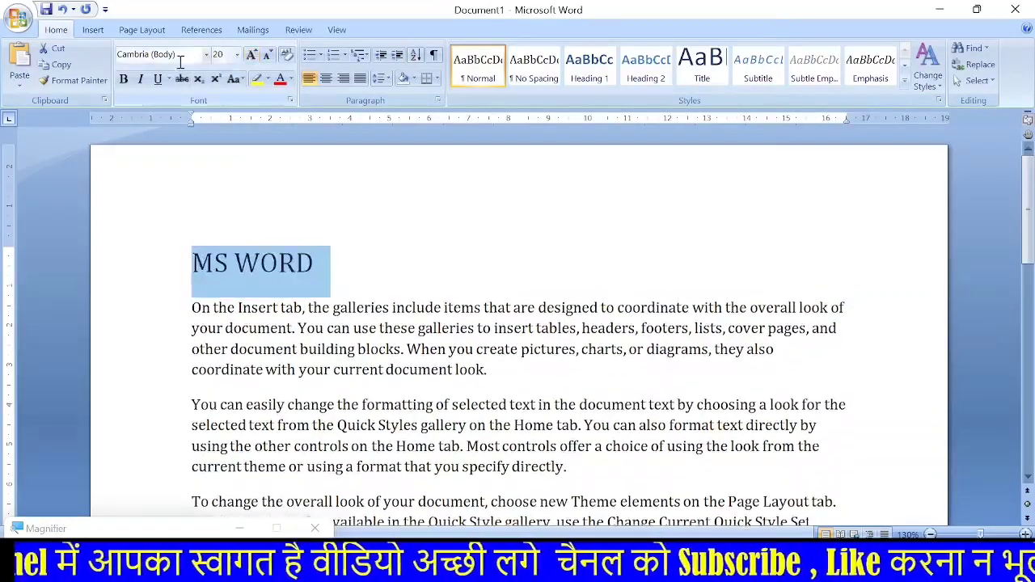
Step: Make the MS WORD heading bold with red font color and yellow highlighting
left_click(123, 79)
left_click(280, 79)
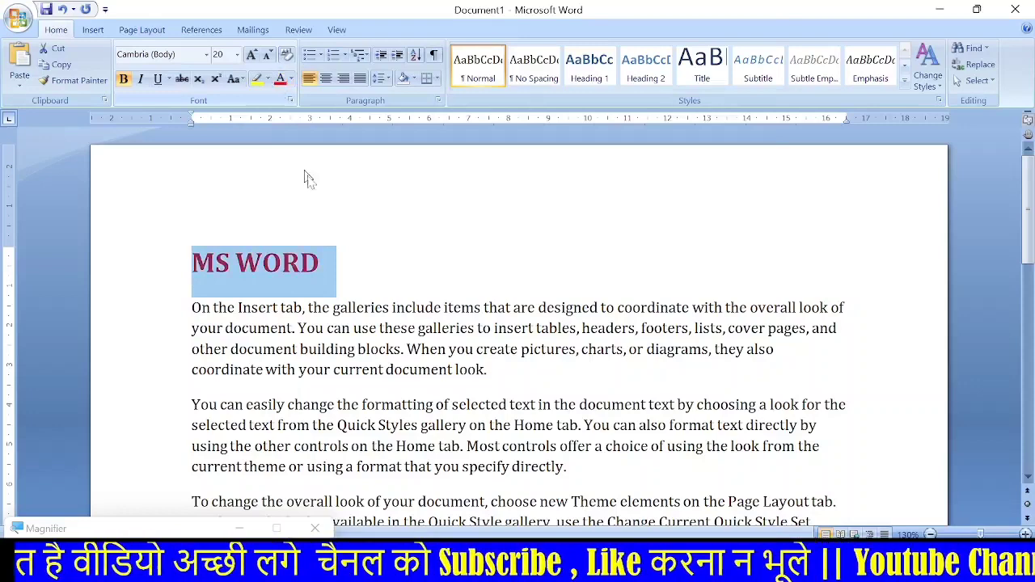
left_click(256, 79)
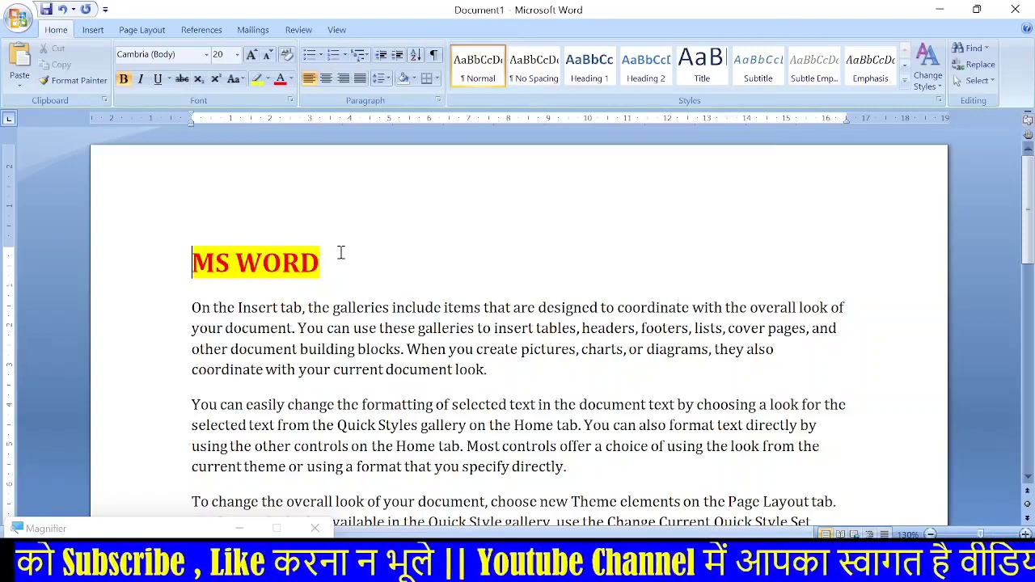
Step: Try right and center alignment on the MS WORD heading, returning it to left alignment after each
left_click_drag(324, 262, 191, 279)
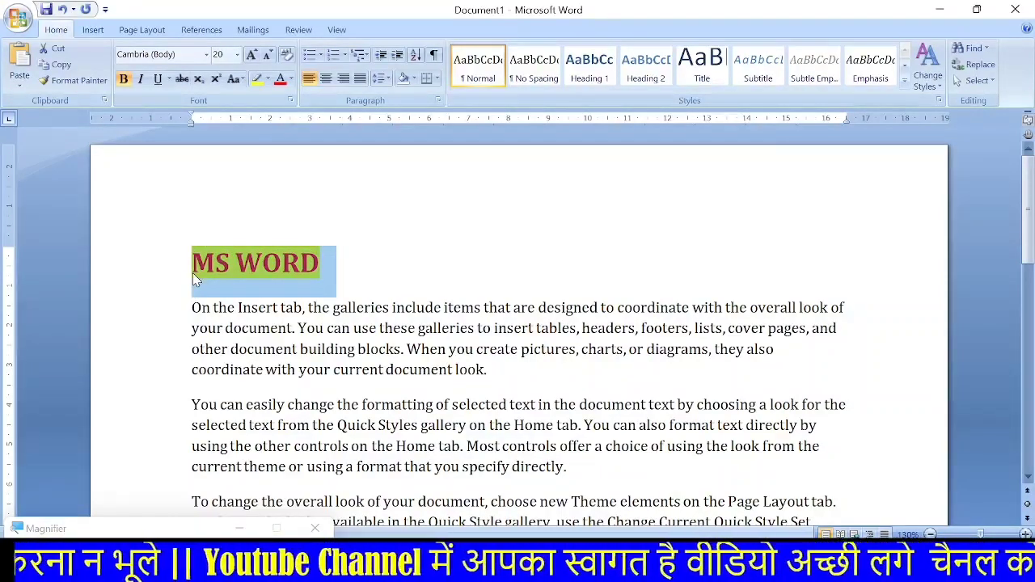
left_click(347, 81)
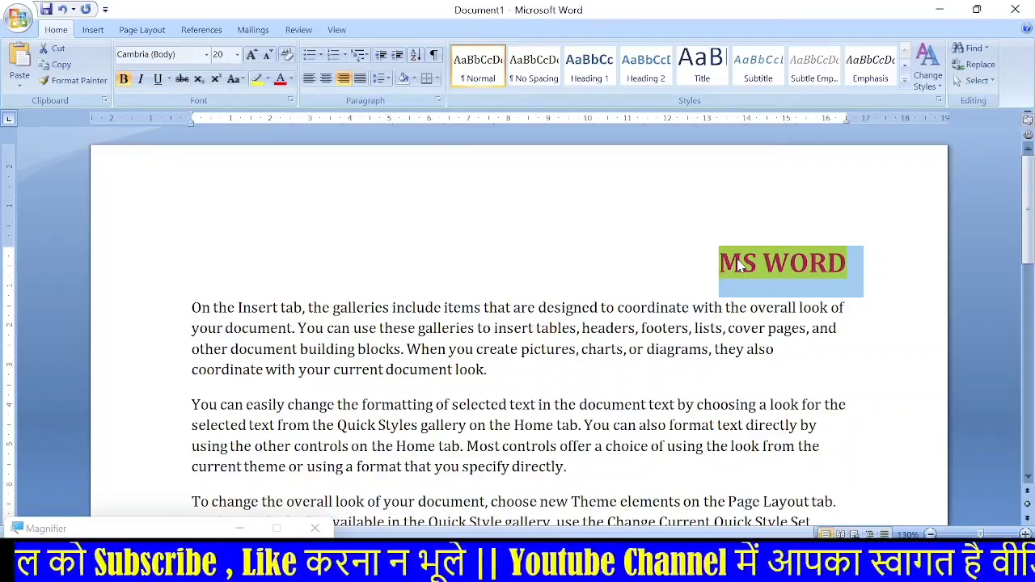
left_click(308, 84)
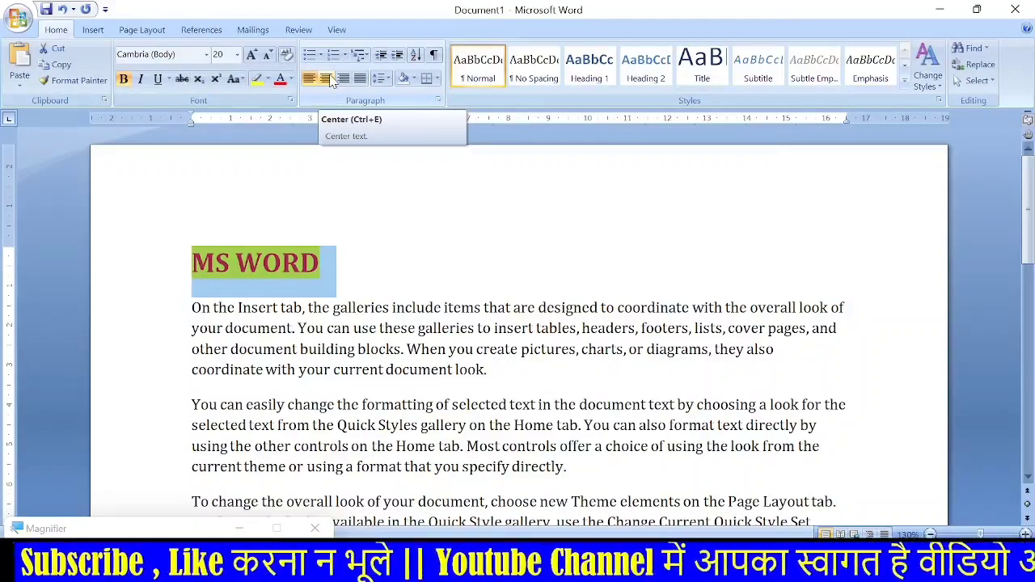
left_click(327, 78)
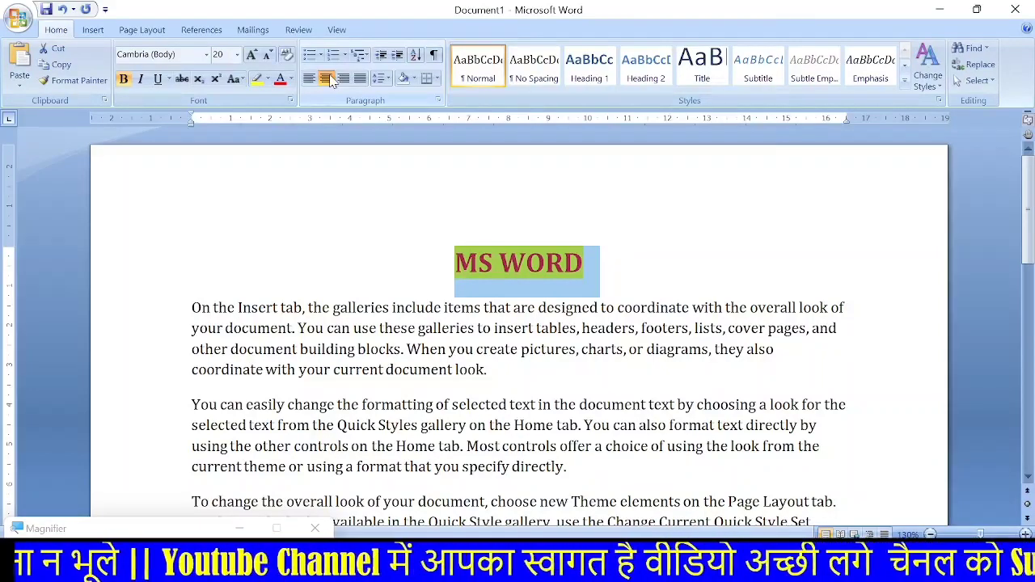
left_click(309, 79)
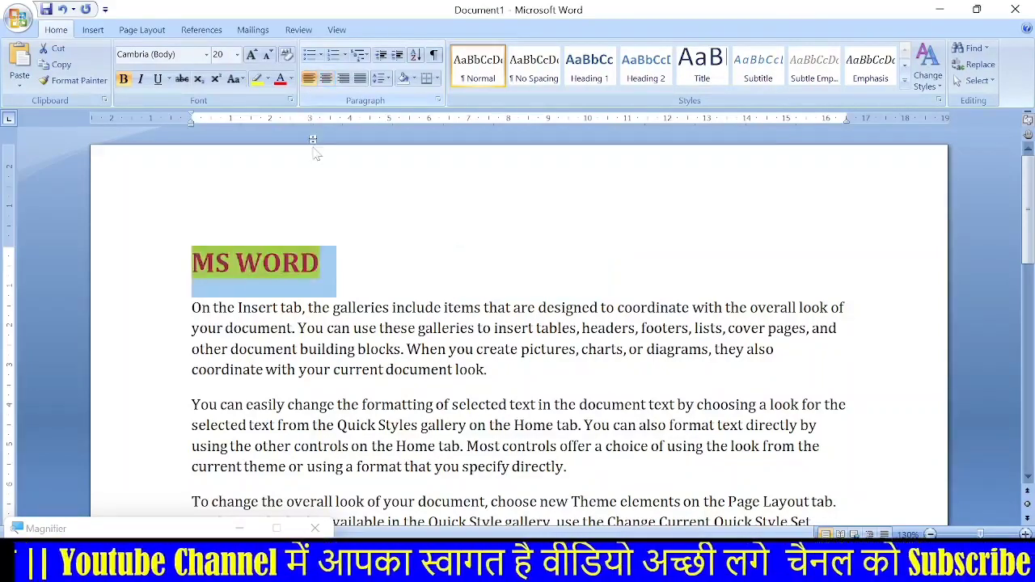
Step: Add a second heading line reading "BIO DATA" directly below the MS WORD heading
left_click(321, 267)
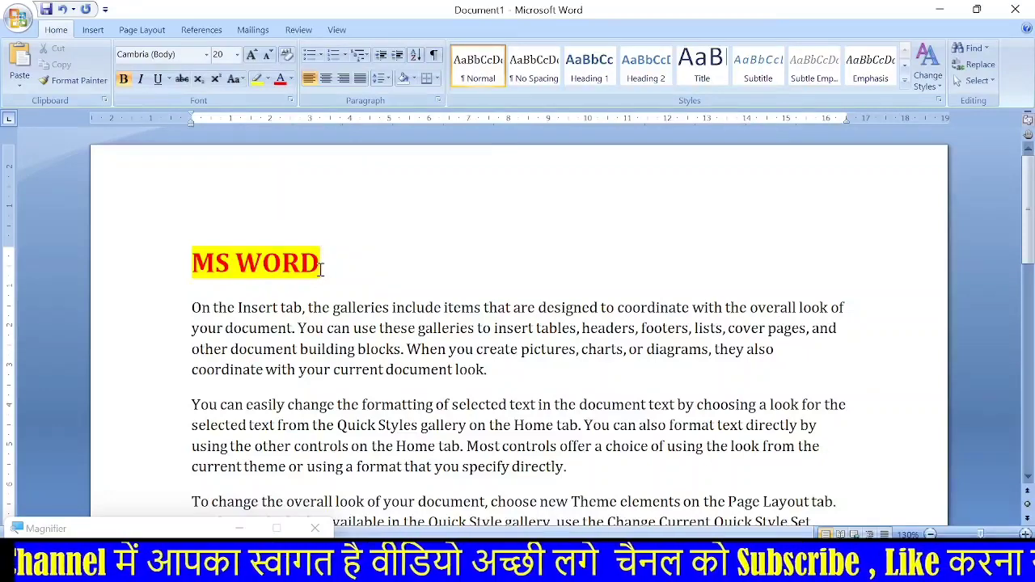
key("Return")
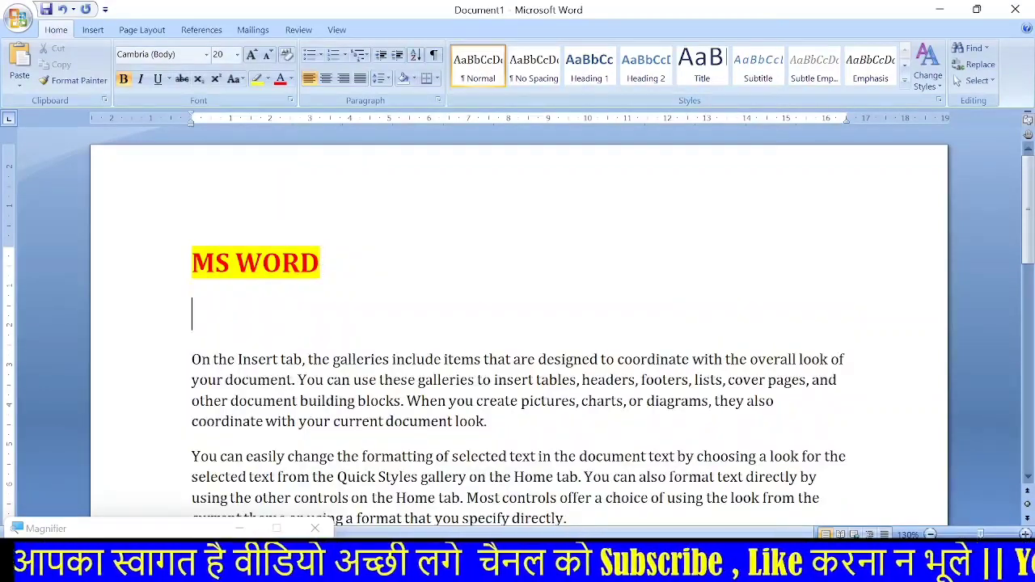
type("BIO DATER")
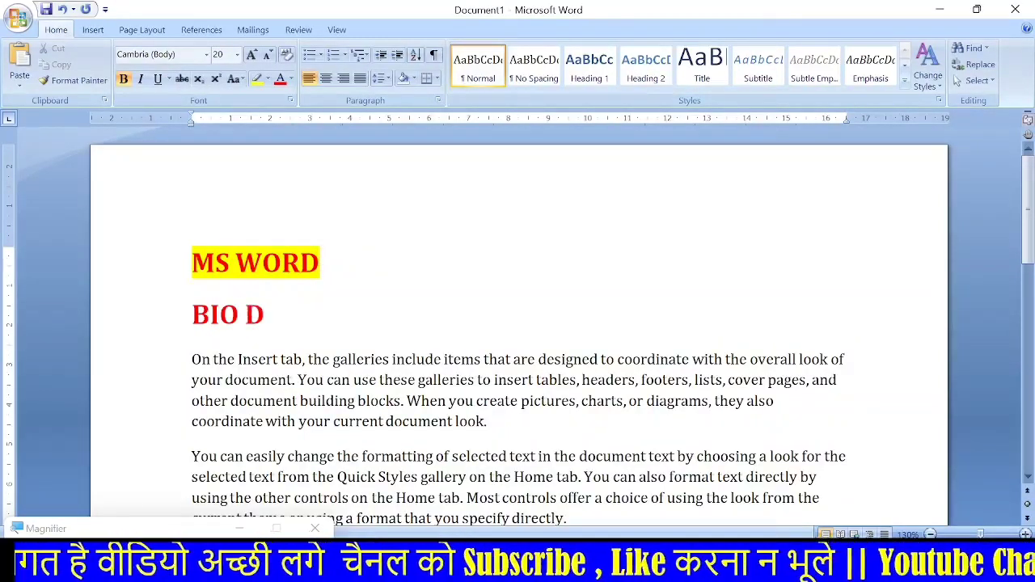
key("BackSpace")
key("BackSpace")
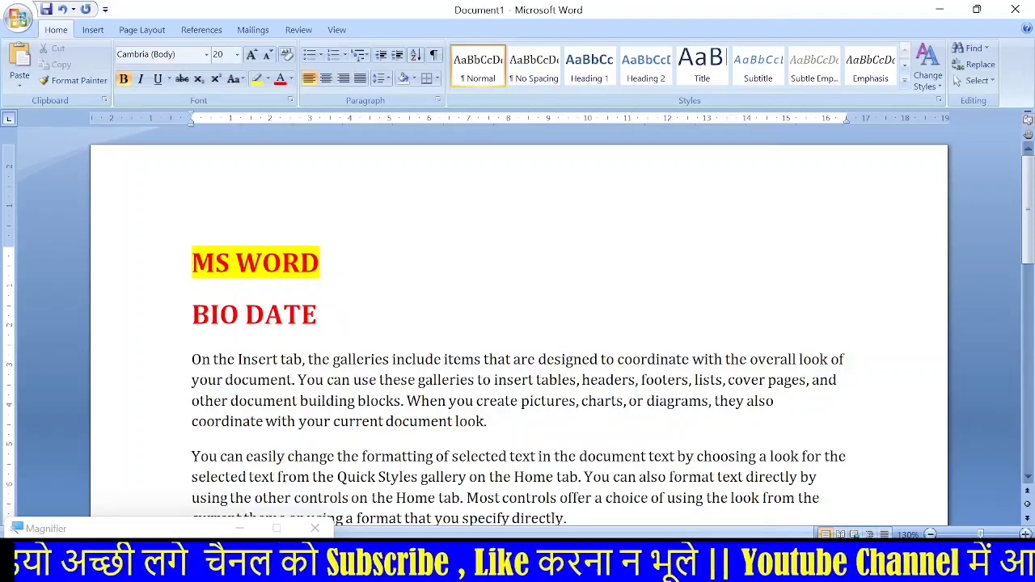
type("A")
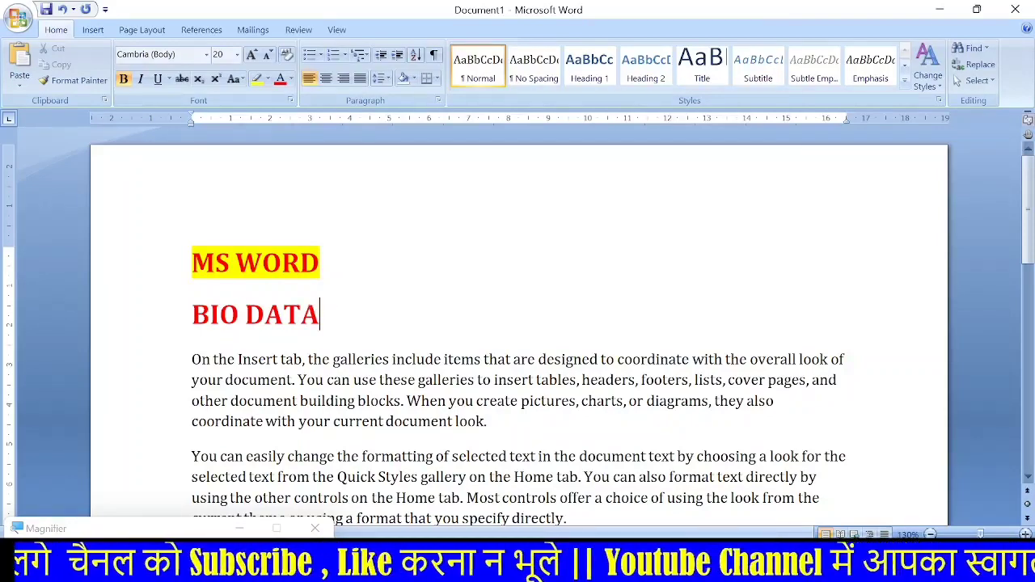
Step: Try center alignment on the BIO DATA heading and set it back to left alignment
left_click_drag(324, 316, 194, 316)
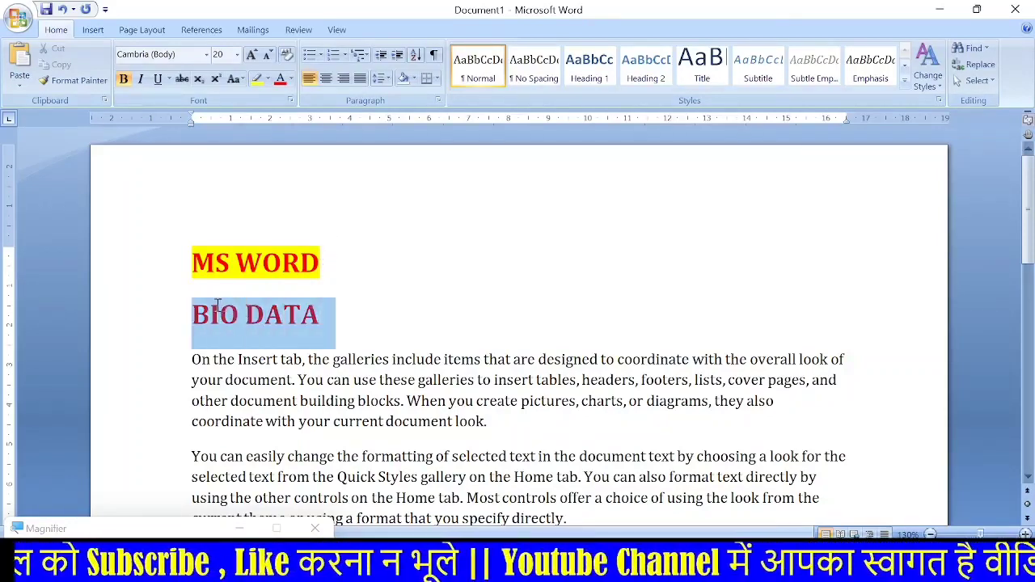
left_click(332, 81)
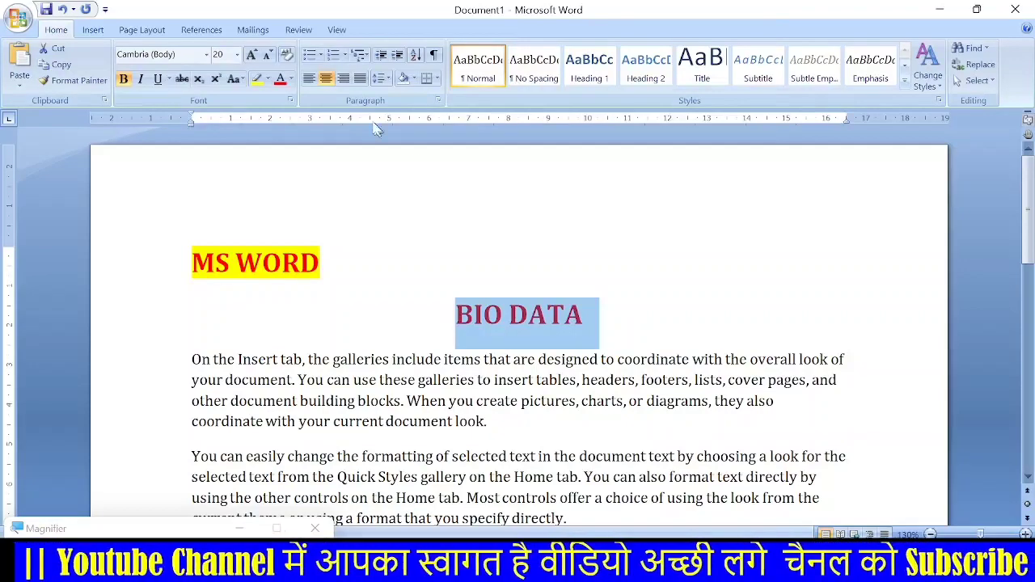
left_click(310, 79)
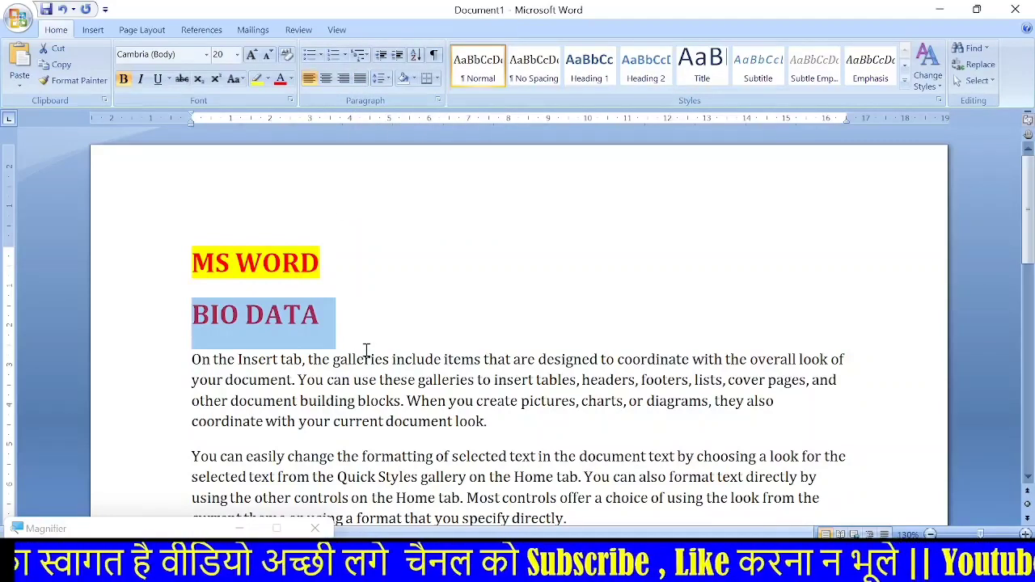
Step: Justify the first two body paragraphs below the BIO DATA heading
scroll(396, 380, "down", 2)
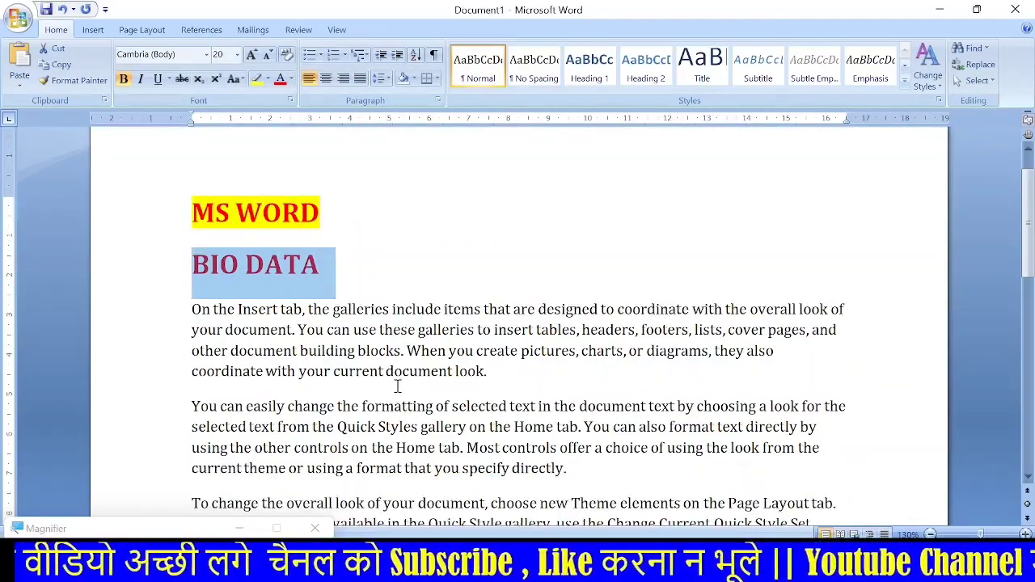
left_click_drag(192, 260, 571, 423)
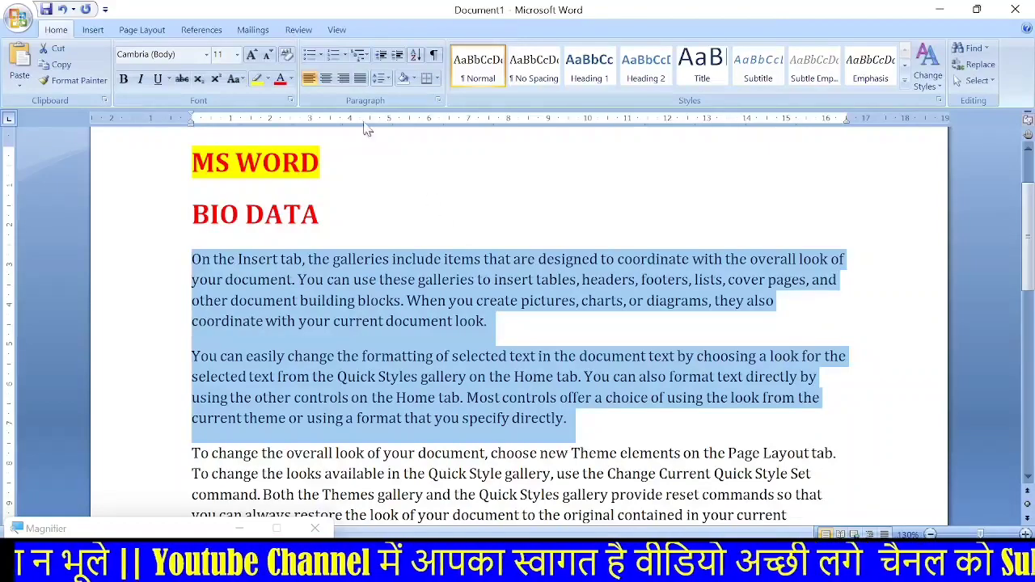
left_click(367, 79)
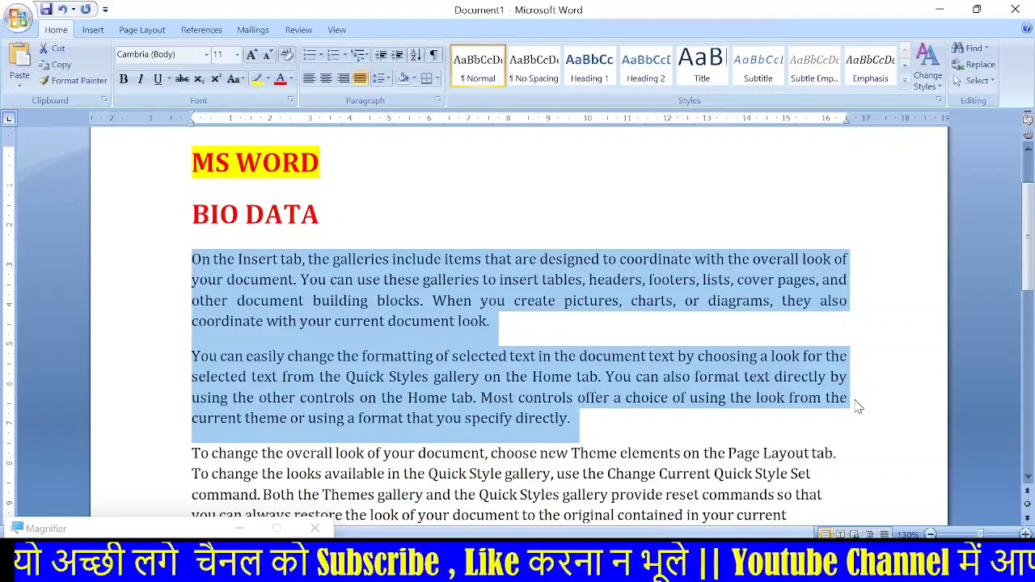
Step: Justify the last body paragraph, starting with "To change the overall look of your document"
scroll(595, 353, "down", 1)
scroll(595, 353, "down", 1)
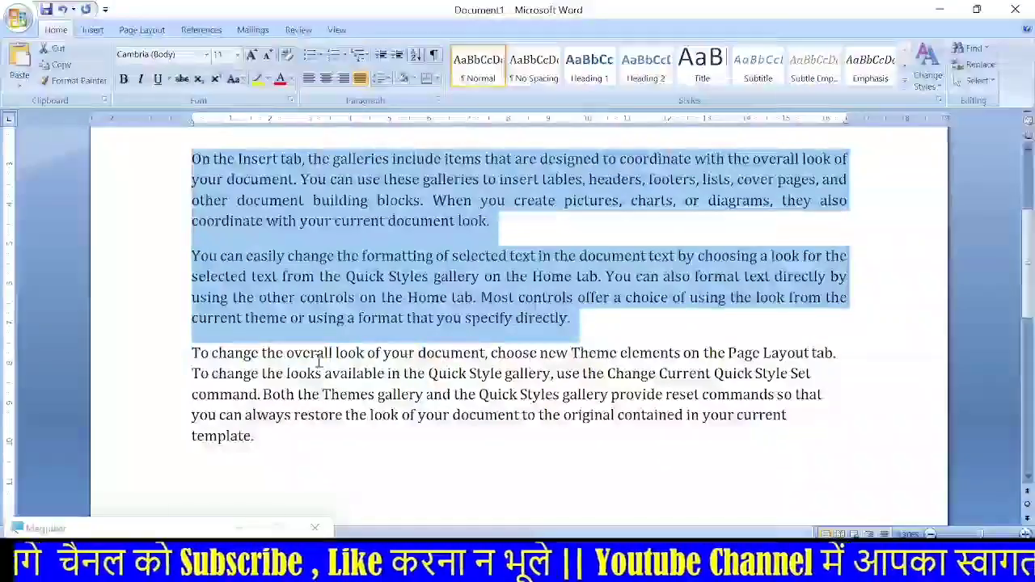
left_click_drag(194, 353, 257, 437)
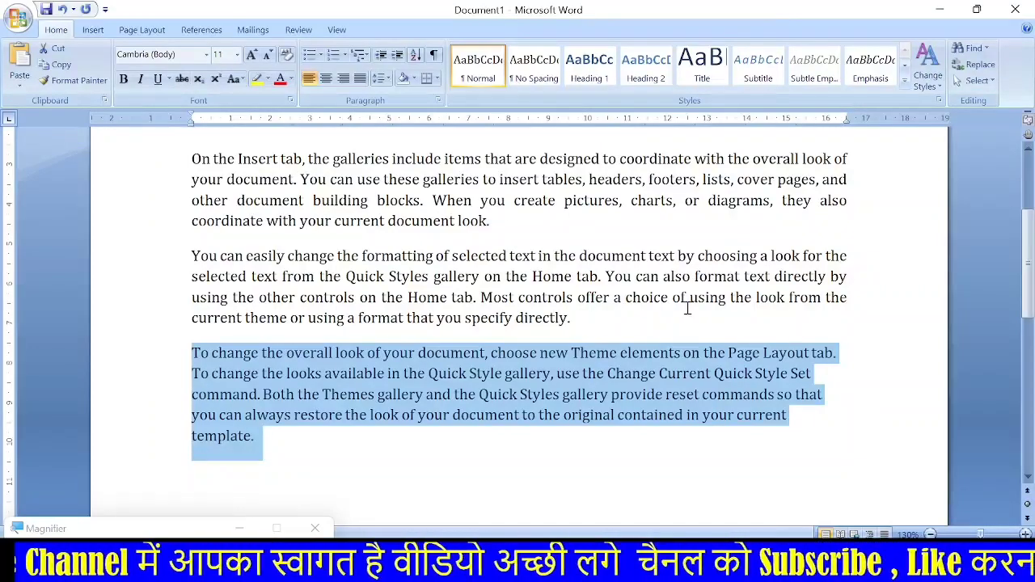
left_click(359, 84)
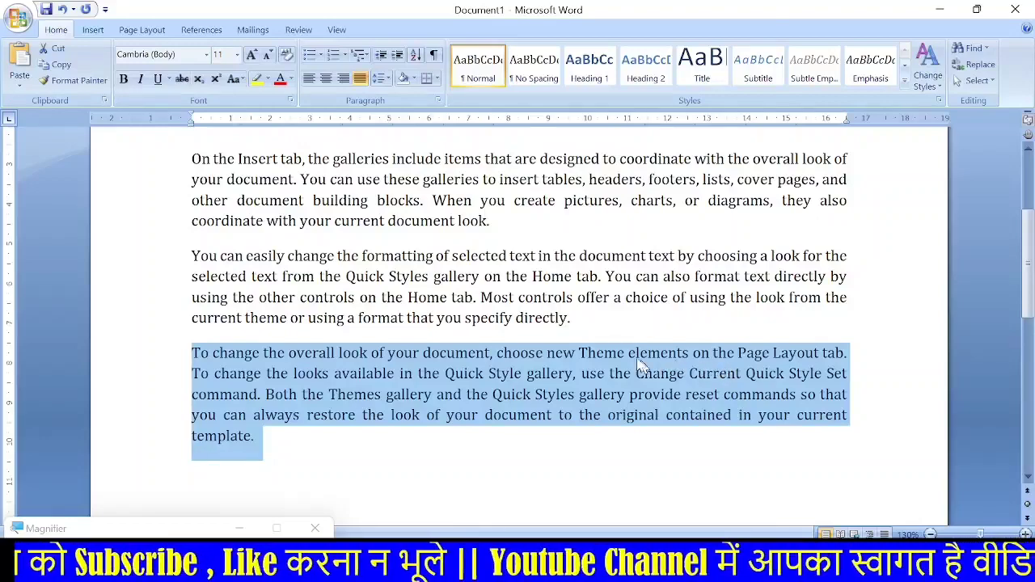
Step: Delete the MS WORD and BIO DATA heading lines above the first body paragraph
scroll(514, 351, "up", 3)
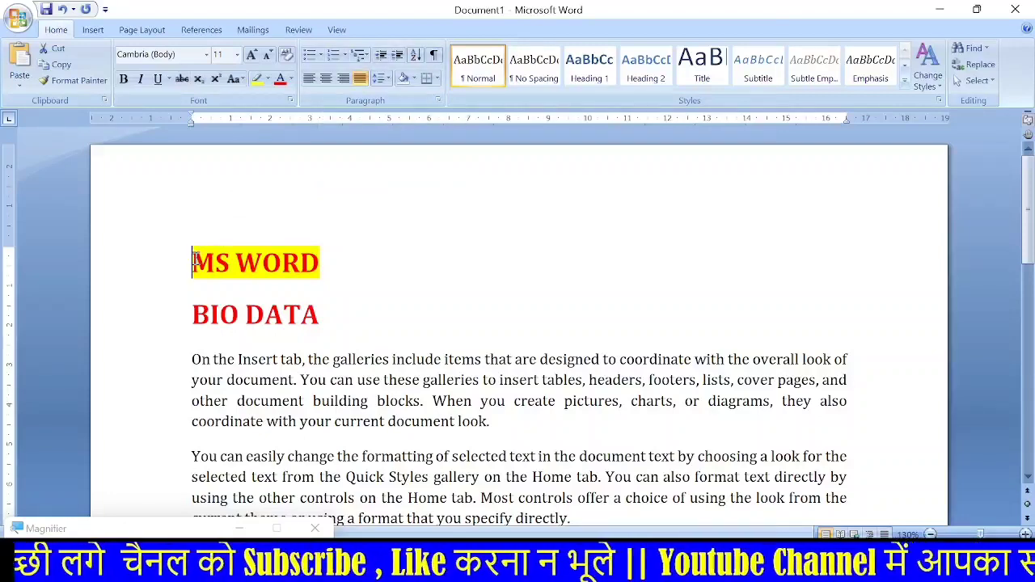
left_click_drag(320, 314, 191, 267)
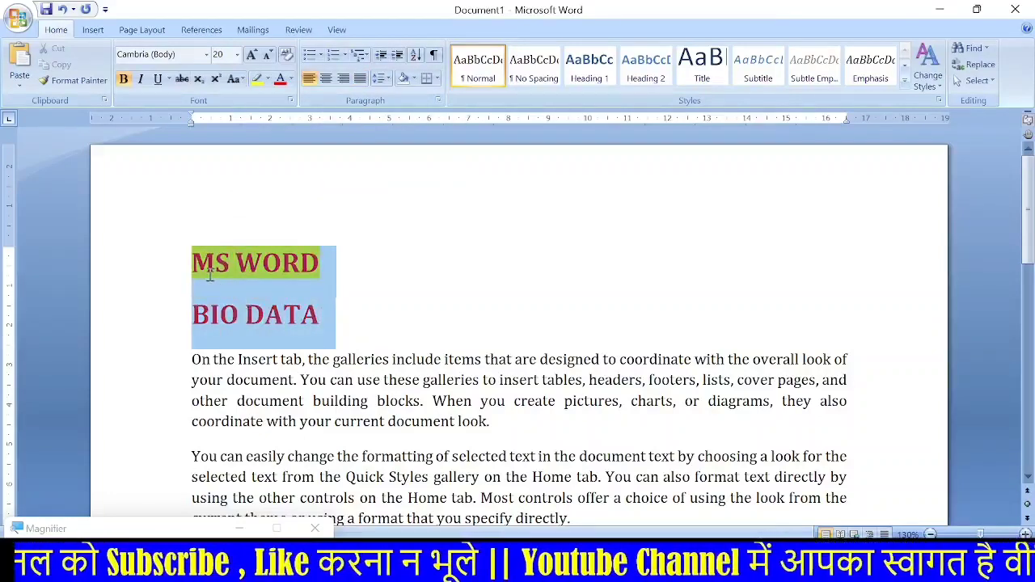
key("Delete")
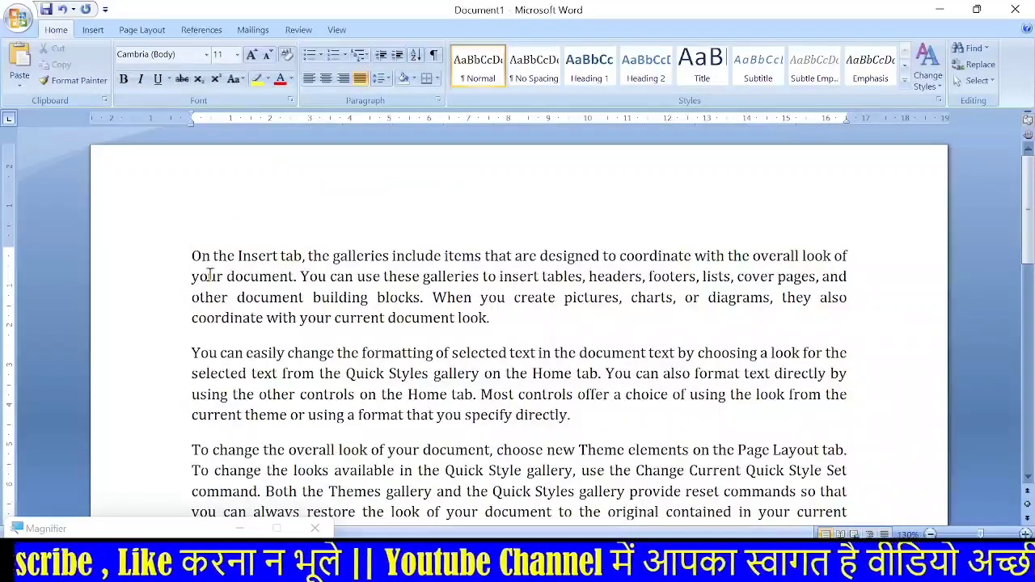
Step: Add three lines above the first body paragraph reading "MS WORD", "MS EXCEL" and "MS POWER POINT"
key("Return")
left_click(217, 255)
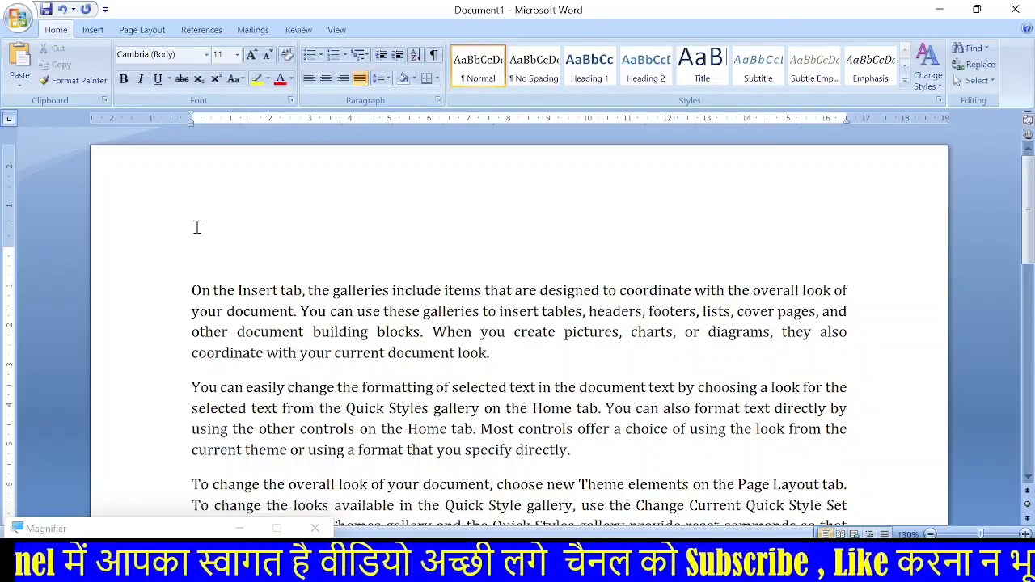
type("MS ")
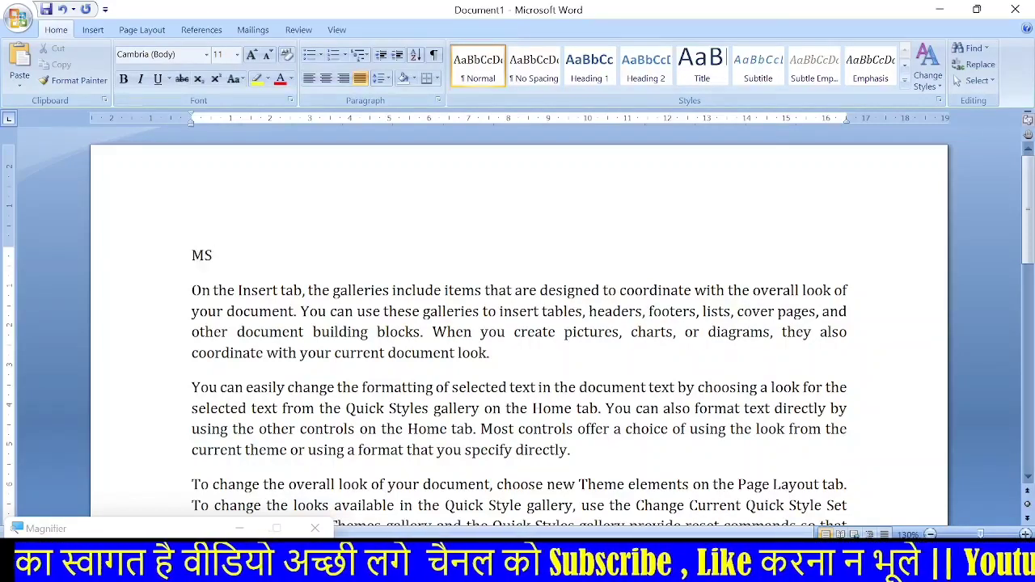
type("W")
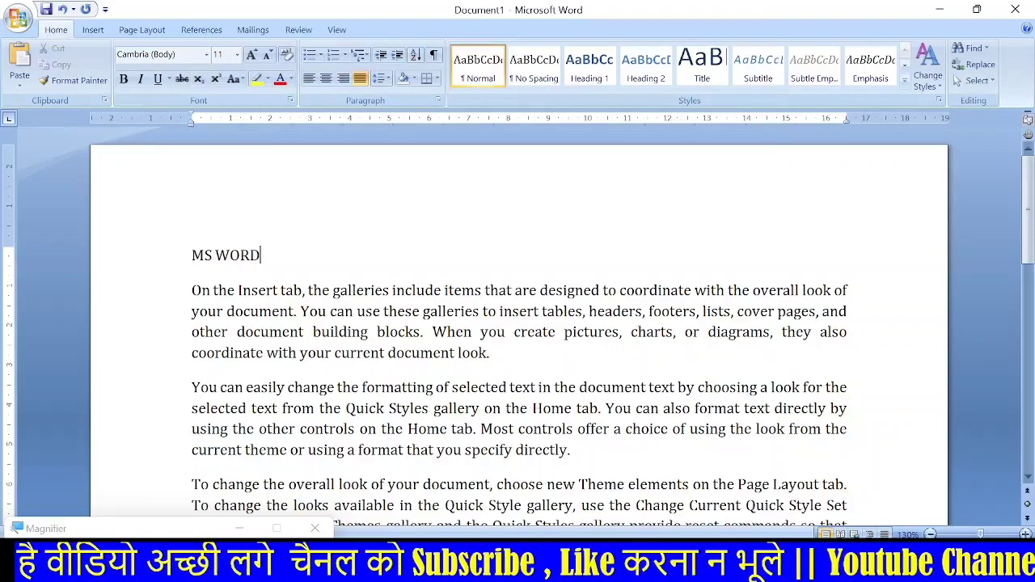
type("ORD")
key("Return")
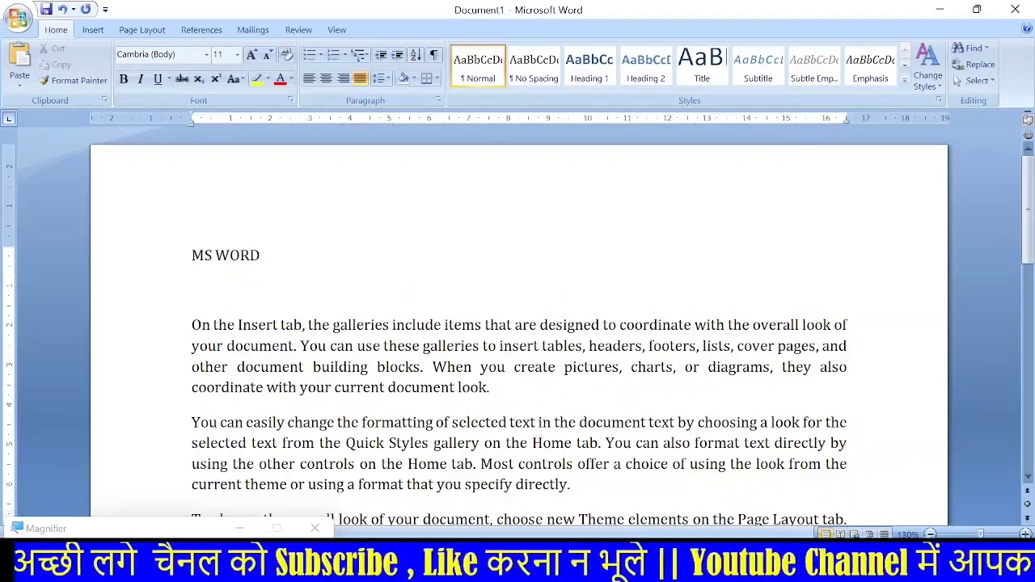
type("MS")
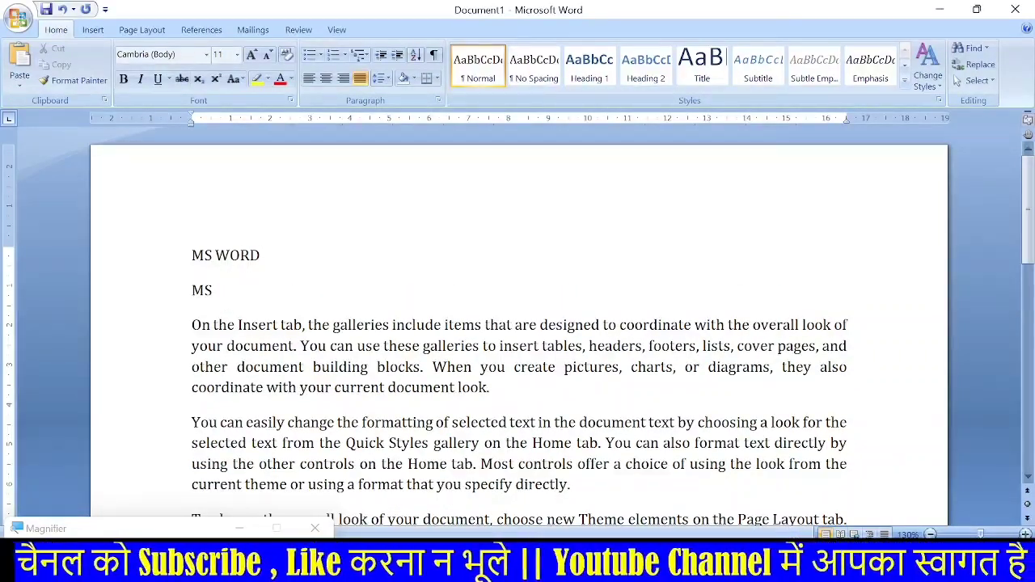
type(" EXCE")
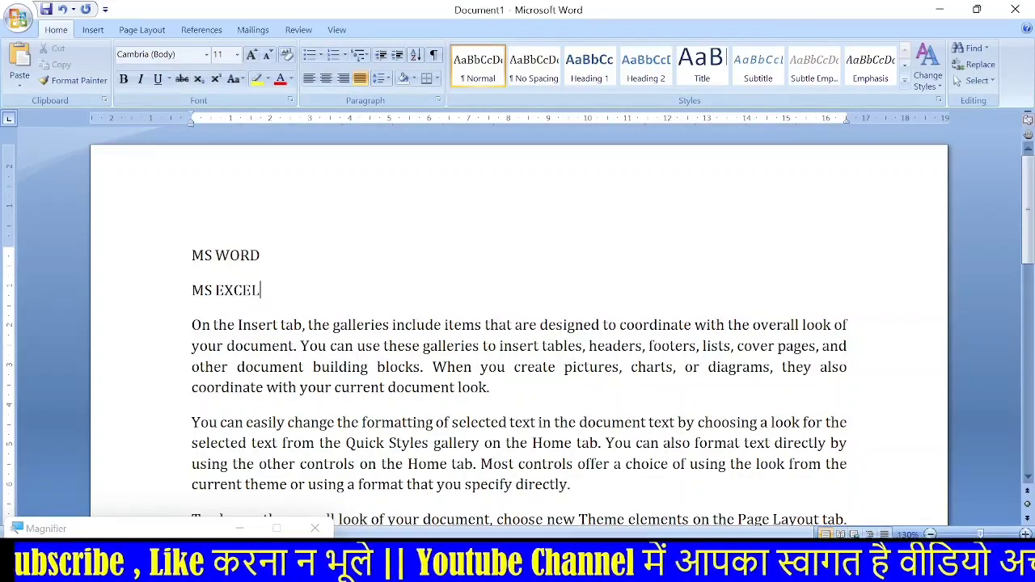
type("L")
key("Return")
type("MS ")
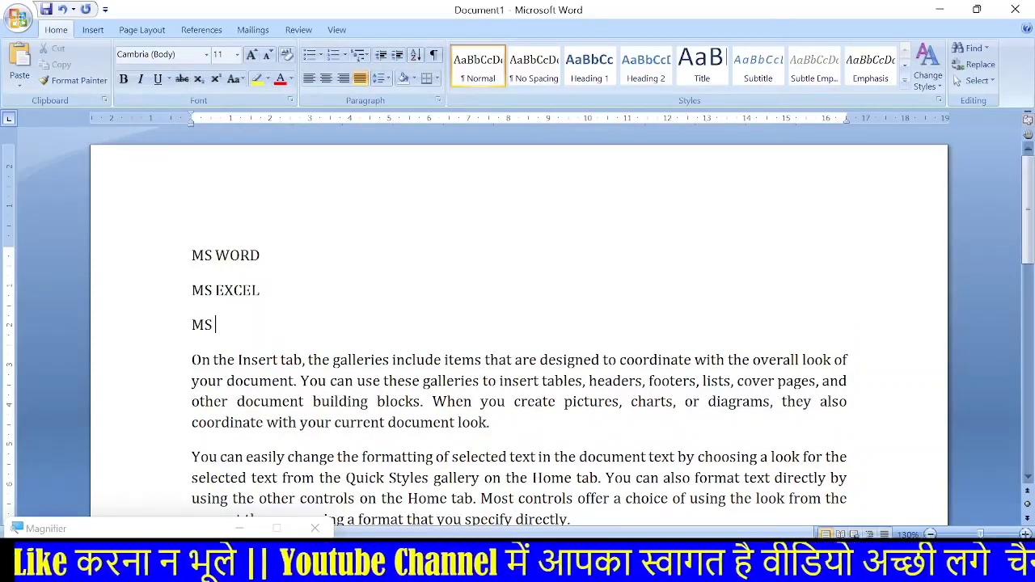
type("POWER PO")
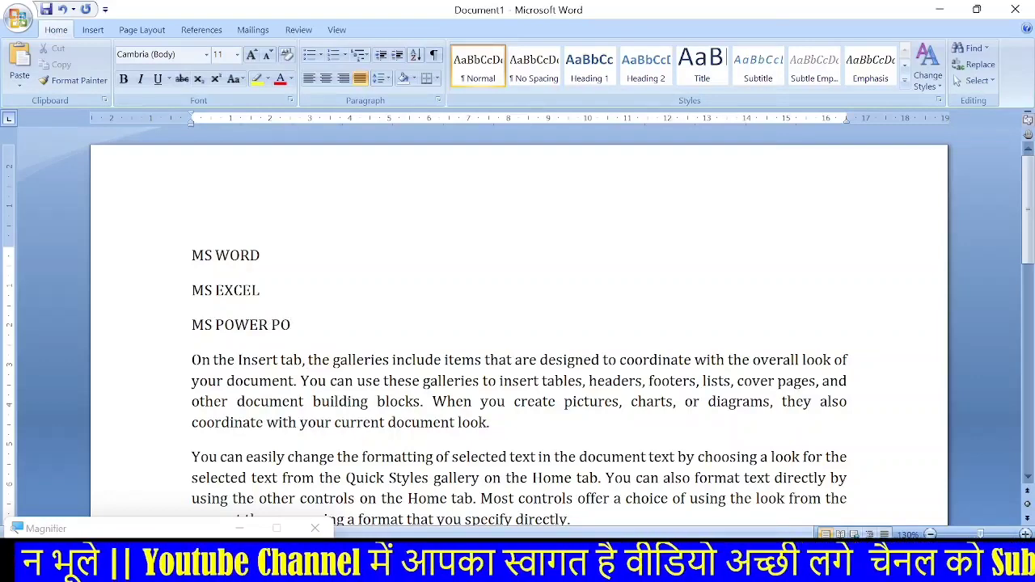
type("INT")
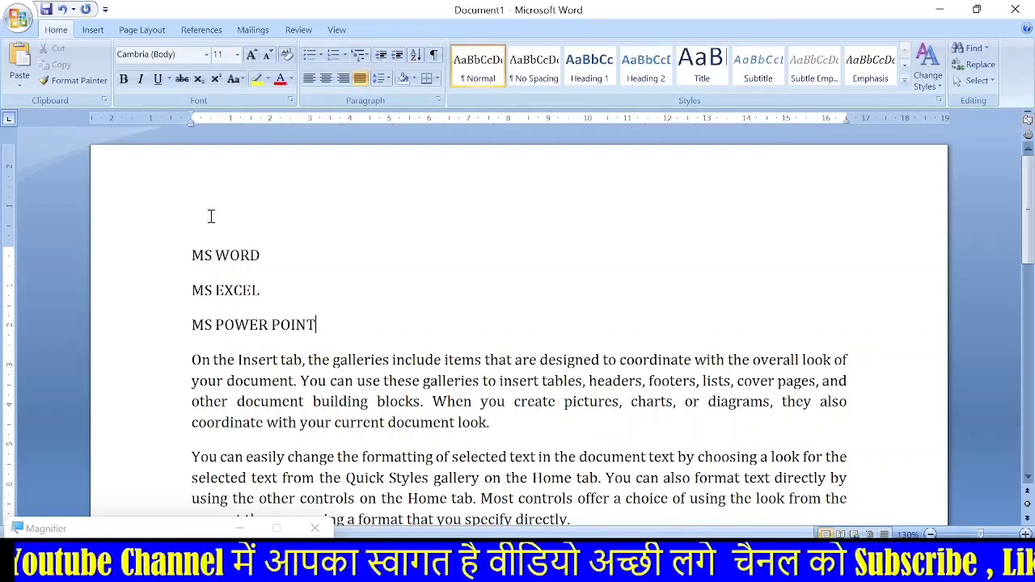
Step: Format the MS WORD, MS EXCEL and MS POWER POINT lines as red, bold, 16 pt text
left_click(192, 252)
left_click_drag(199, 257, 321, 330)
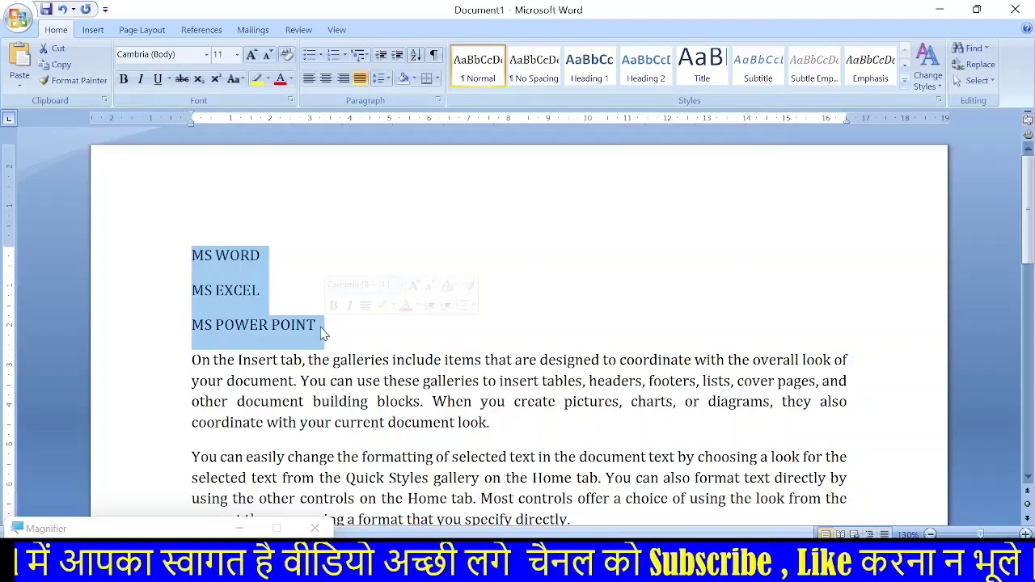
left_click(280, 79)
left_click(253, 55)
left_click(253, 55)
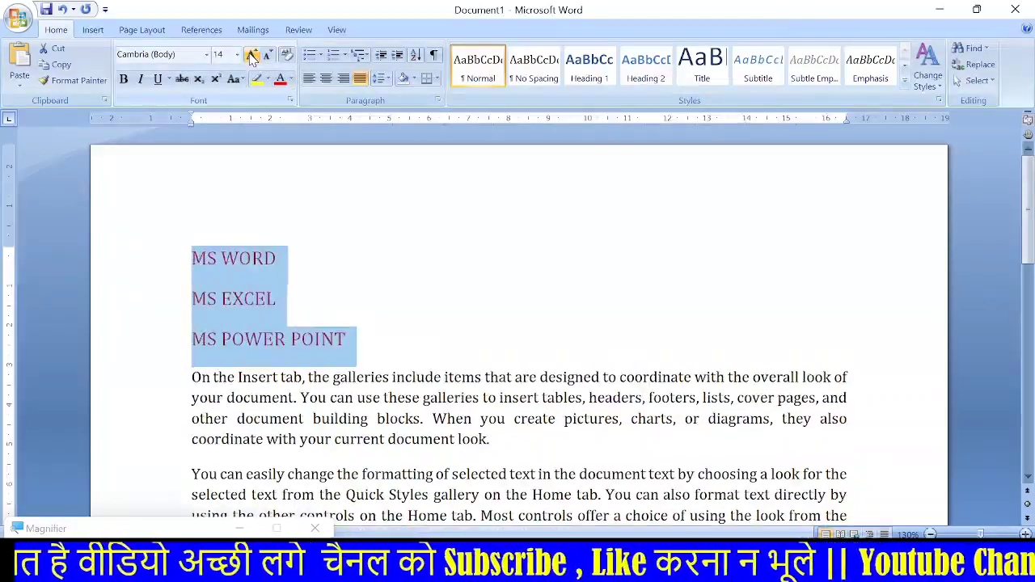
left_click(252, 55)
left_click(123, 78)
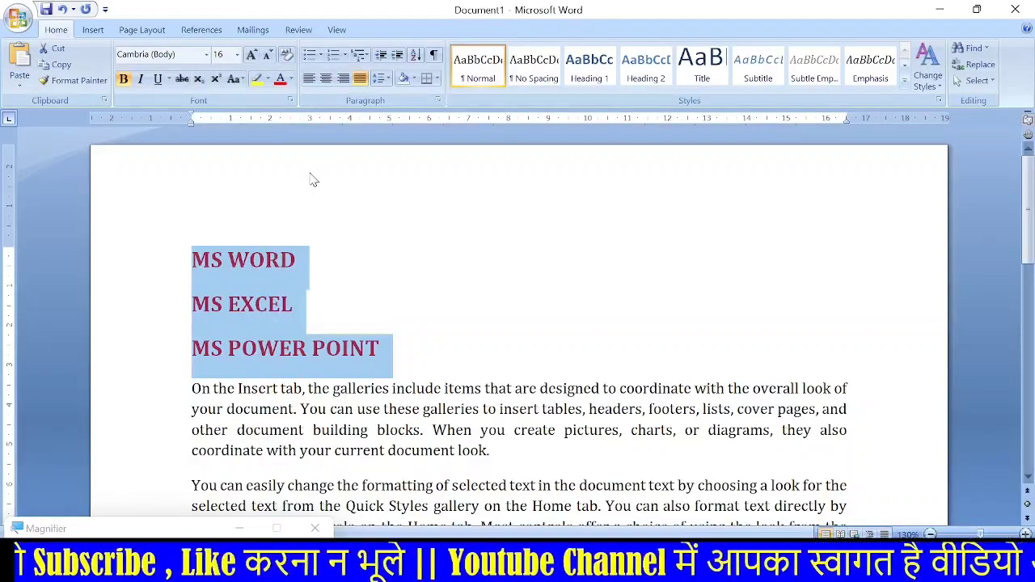
Step: Apply solid round bullets to the MS WORD, MS EXCEL and MS POWER POINT lines
left_click(321, 55)
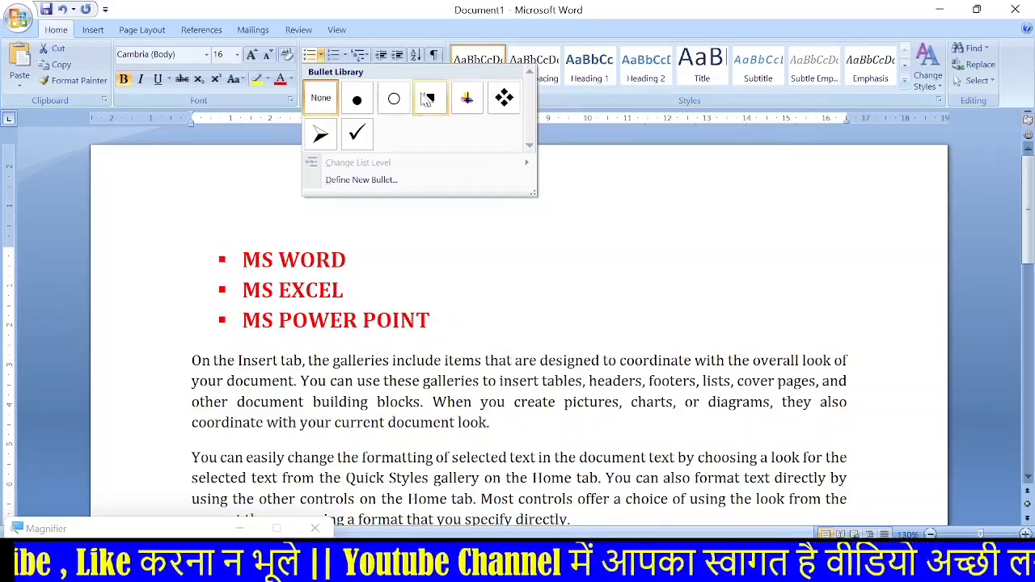
left_click(365, 97)
left_click(350, 264)
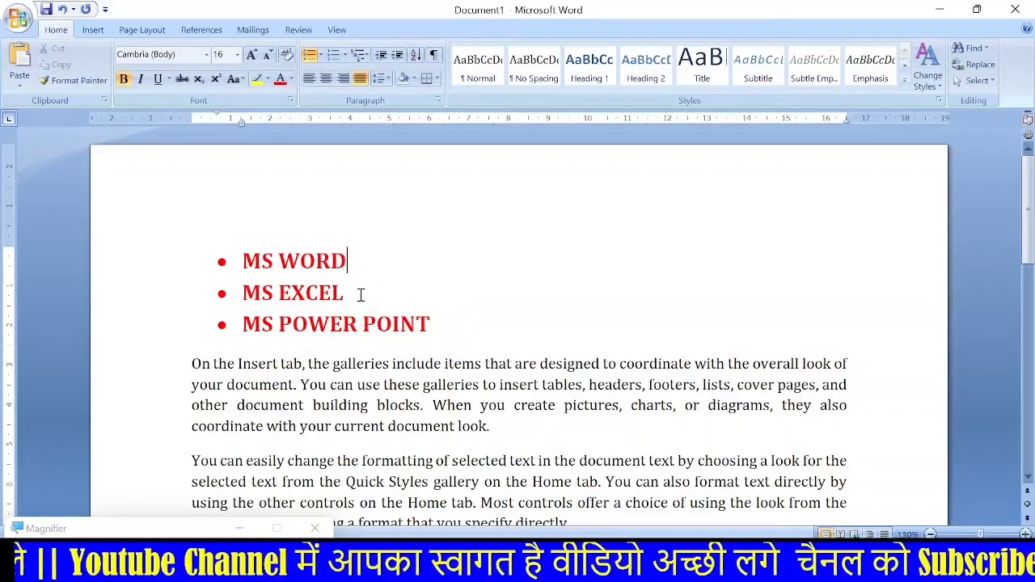
left_click(354, 296)
Step: Add three more bulleted items reading "Ms" below MS POWER POINT, followed by an empty bullet
left_click(429, 324)
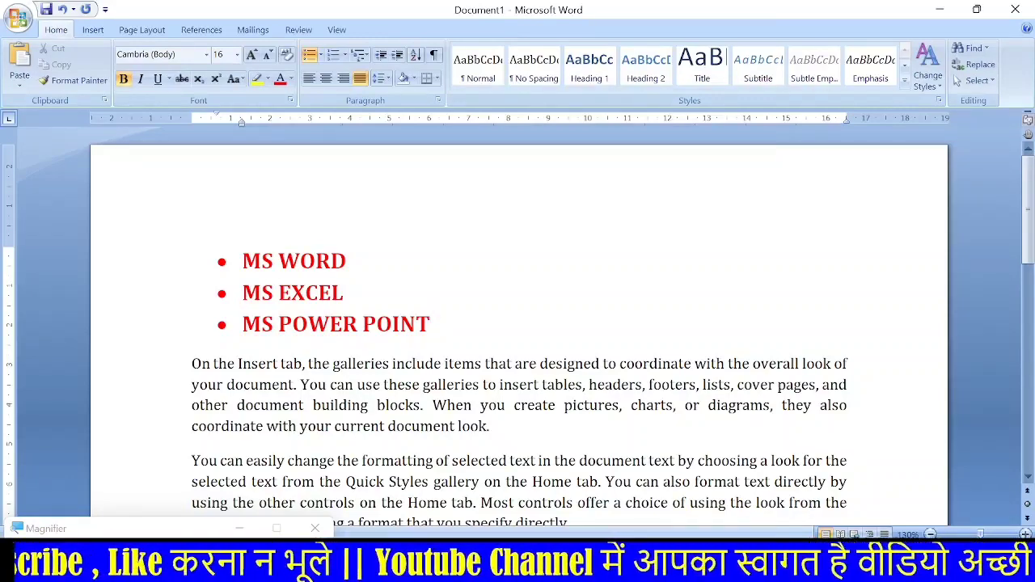
key("Return")
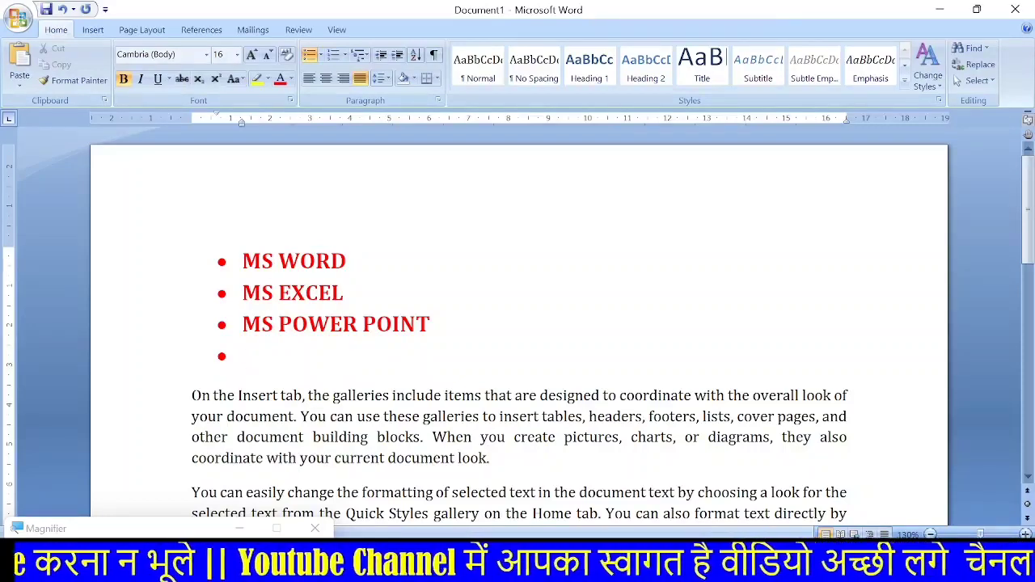
type("Ms")
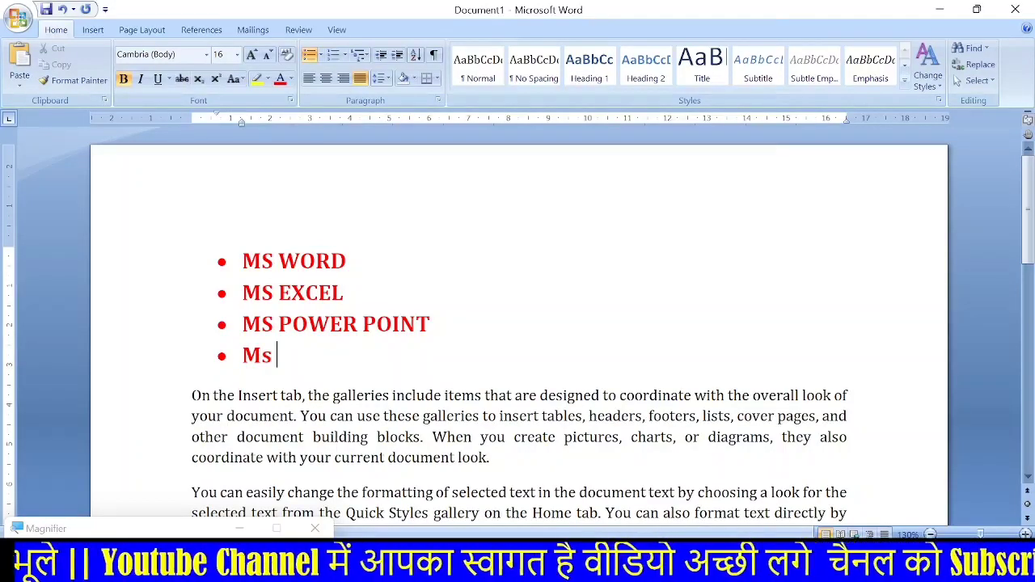
key("Return")
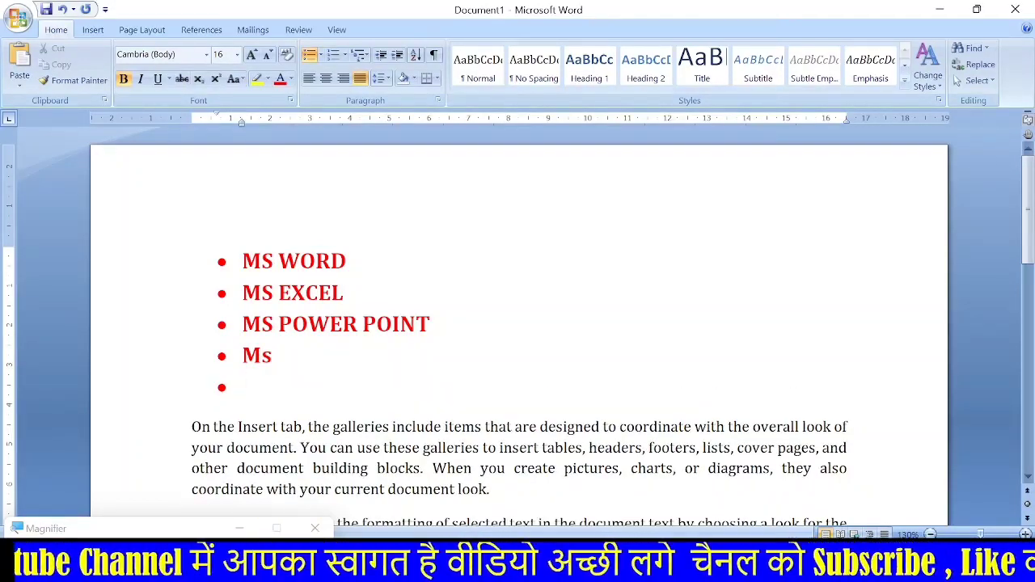
type("ms")
key("Return")
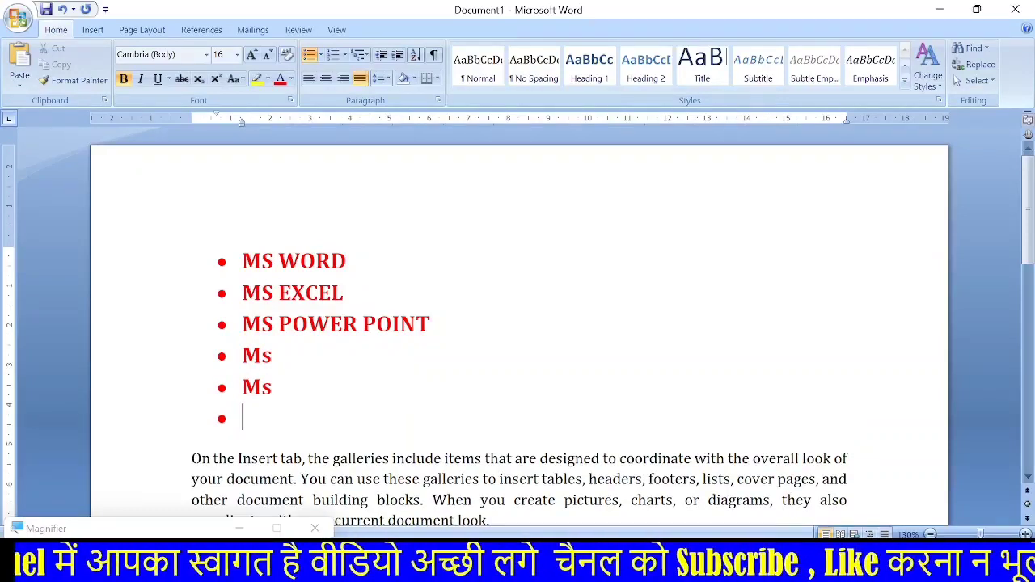
type("ms")
key("Return")
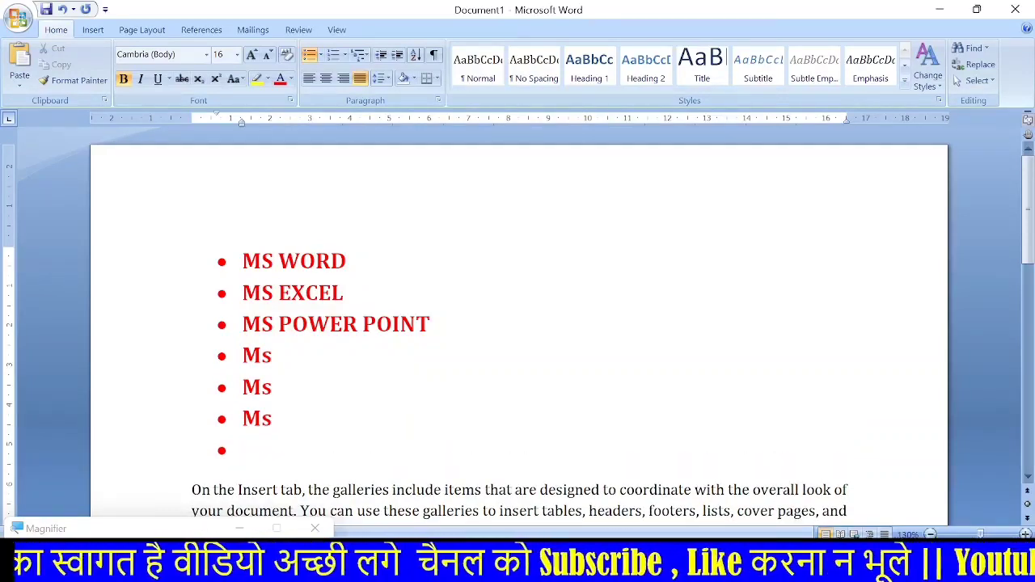
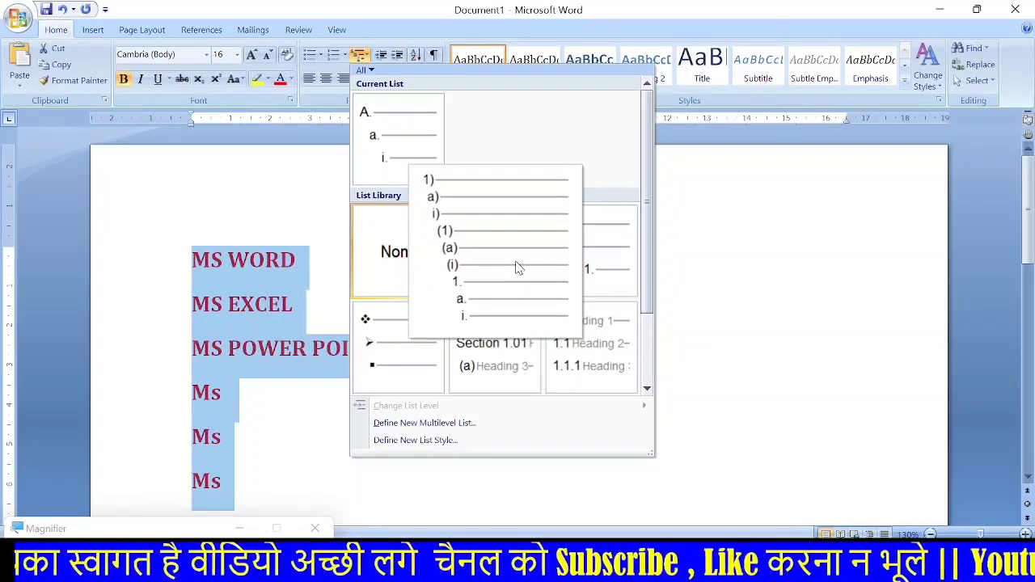
Step: Close the multilevel list choices and delete all the selected red lines and the empty line above the first body paragraph
left_click(734, 264)
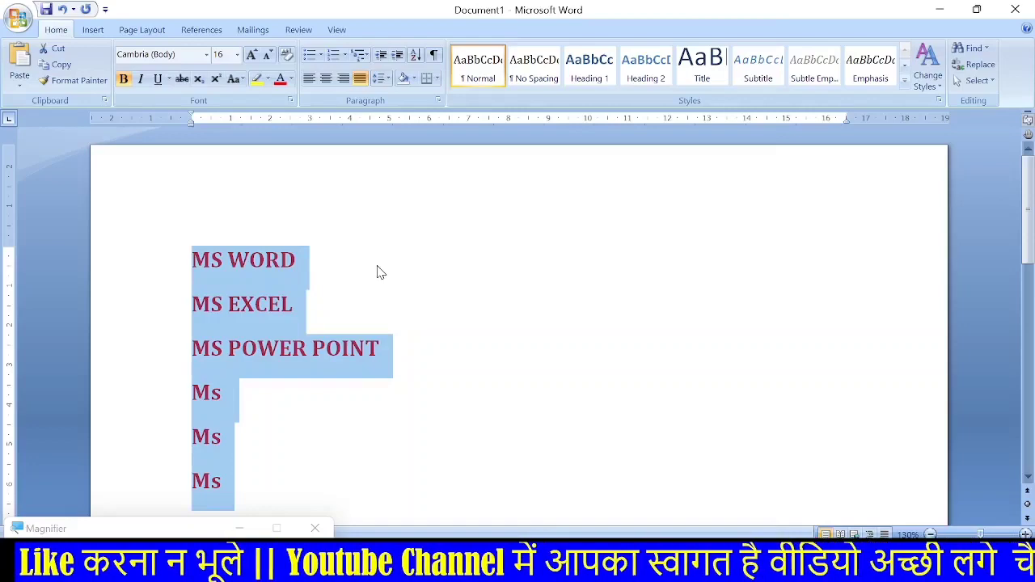
key("Delete")
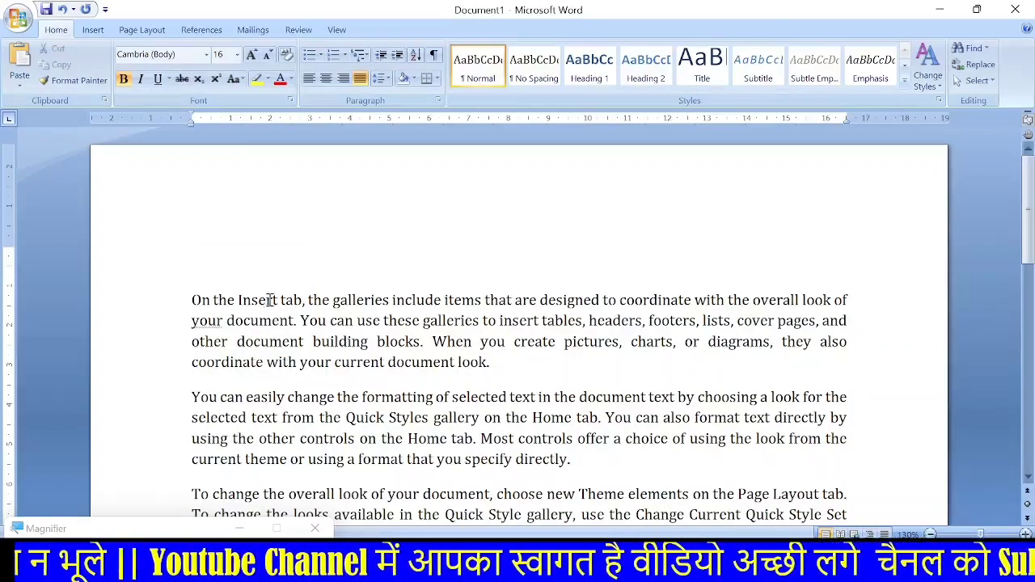
key("Delete")
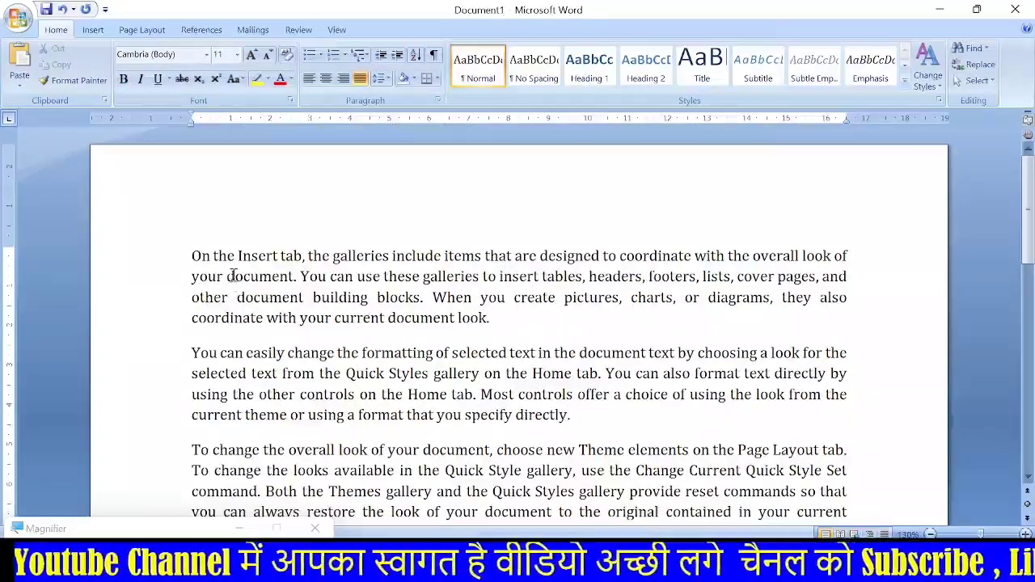
Step: Increase the indent of the first two body paragraphs by six levels
left_click_drag(193, 255, 565, 414)
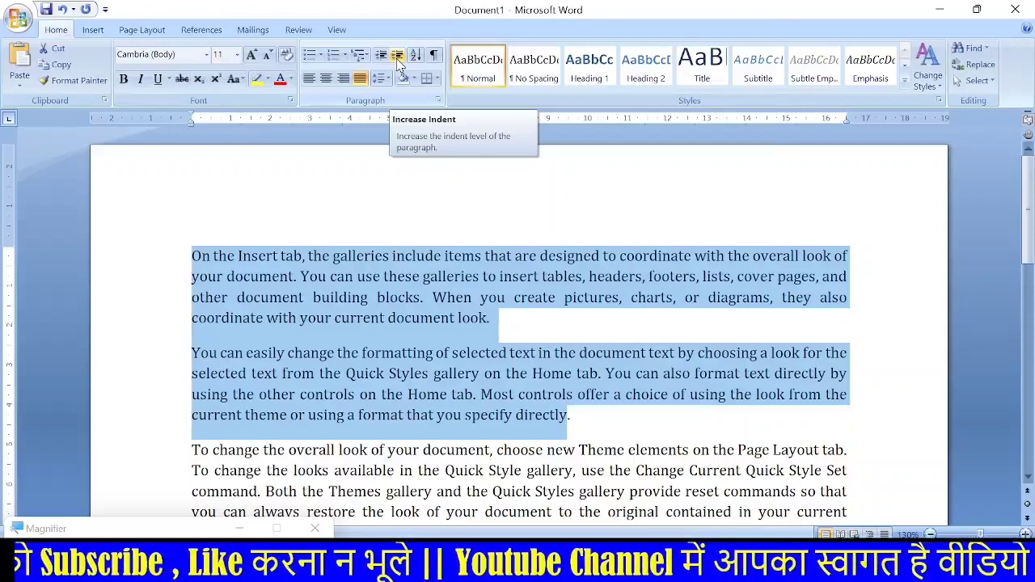
left_click(397, 55)
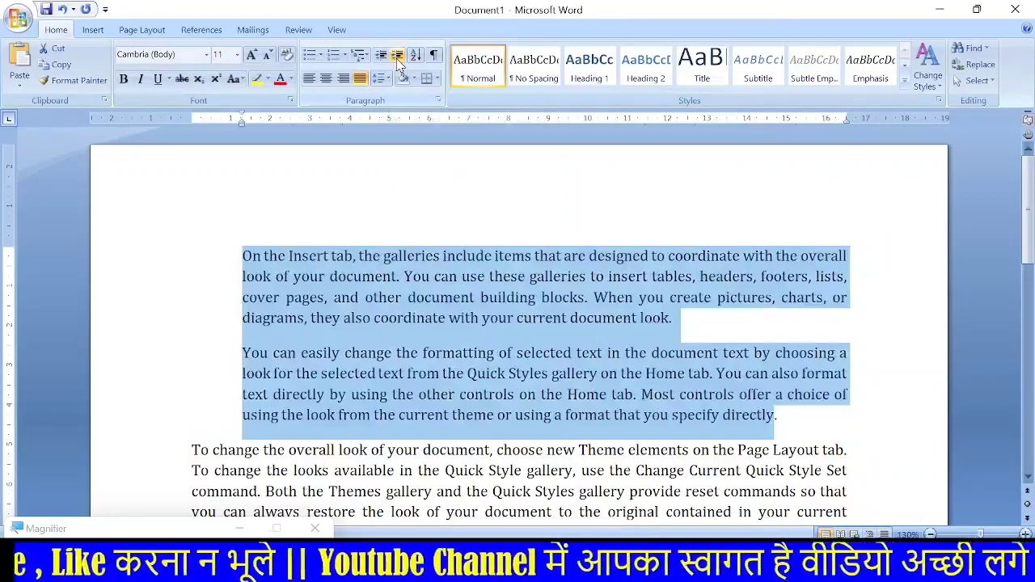
left_click(397, 55)
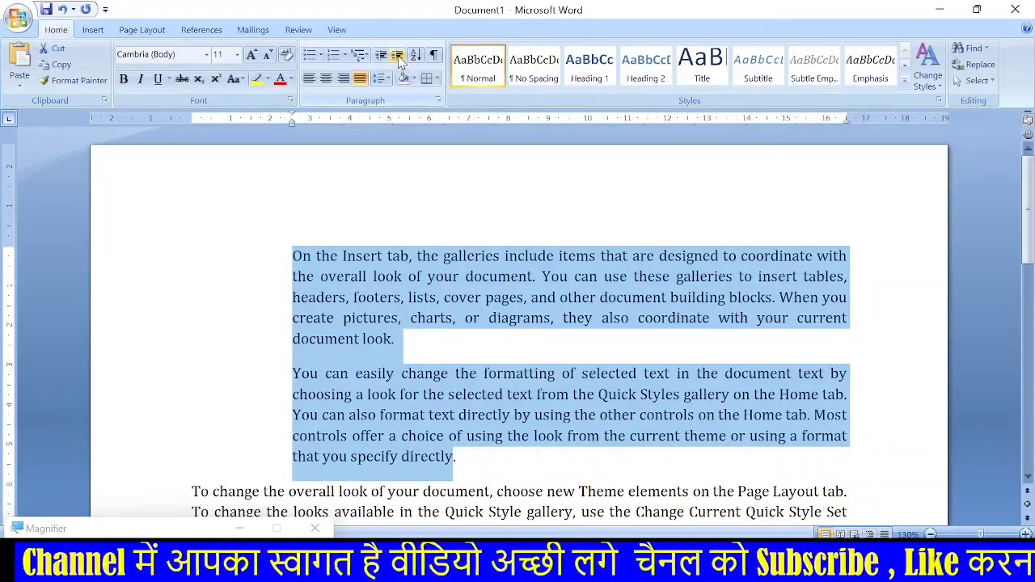
left_click(397, 57)
left_click(397, 57)
left_click(397, 56)
scroll(400, 63, "down", 1)
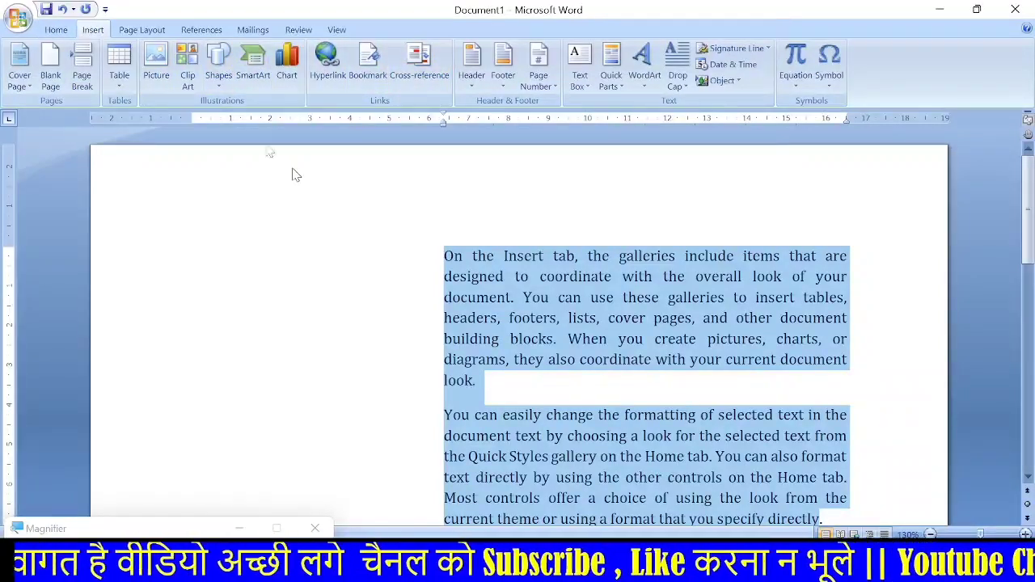
left_click(53, 30)
scroll(557, 324, "down", 1)
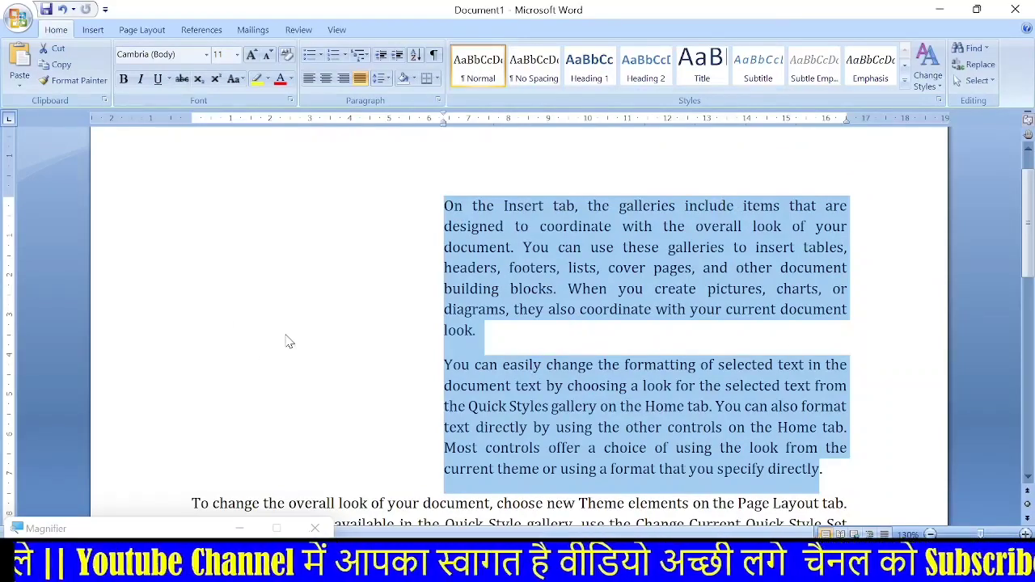
left_click(397, 58)
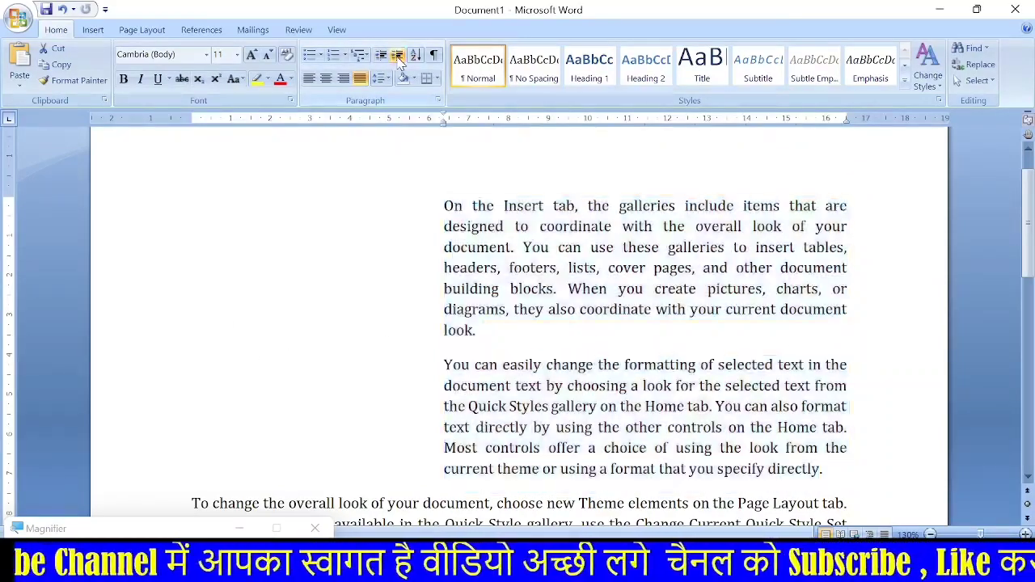
left_click(93, 30)
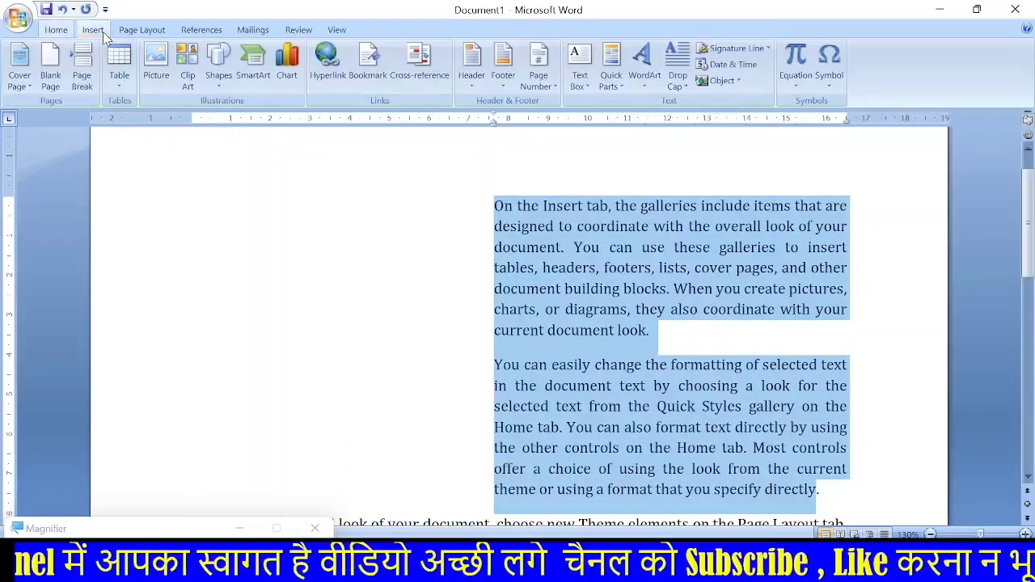
left_click(158, 65)
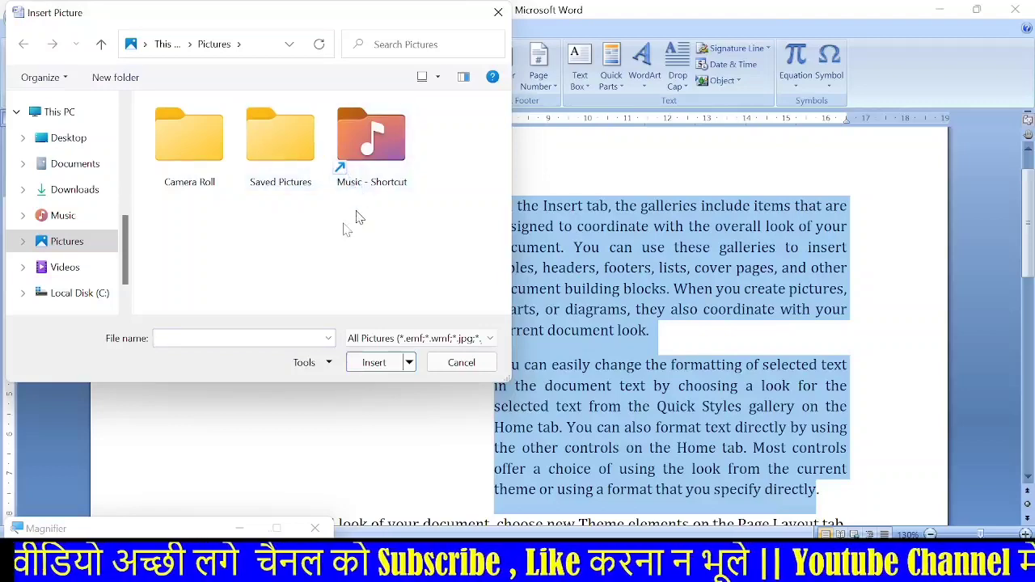
scroll(57, 270, "down", 1)
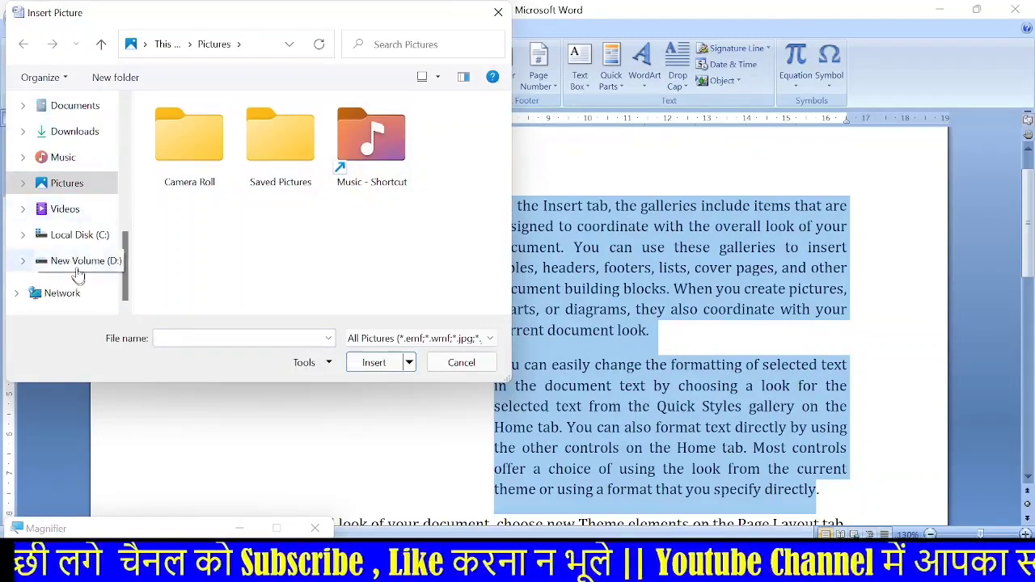
scroll(78, 275, "up", 10)
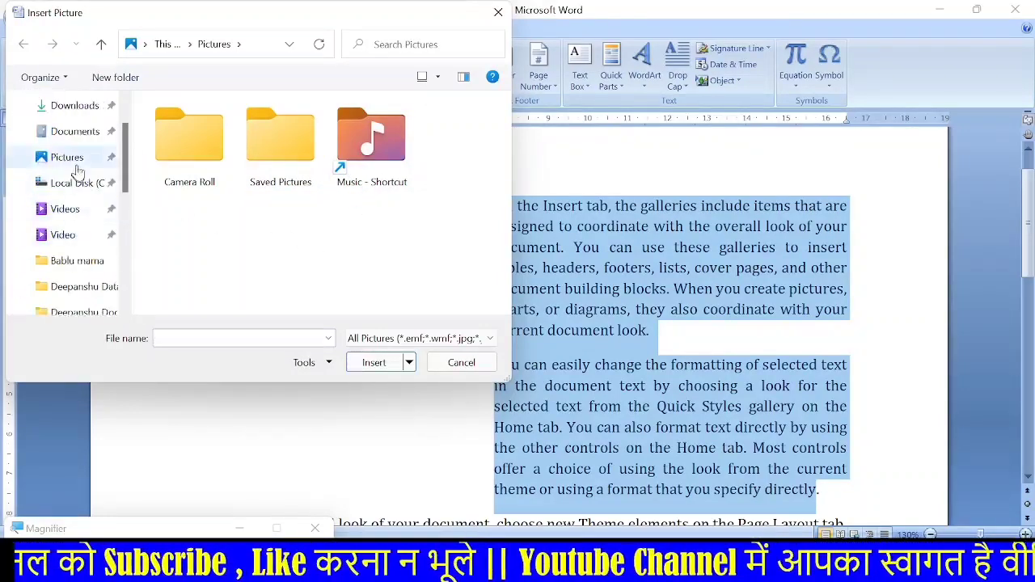
left_click(76, 165)
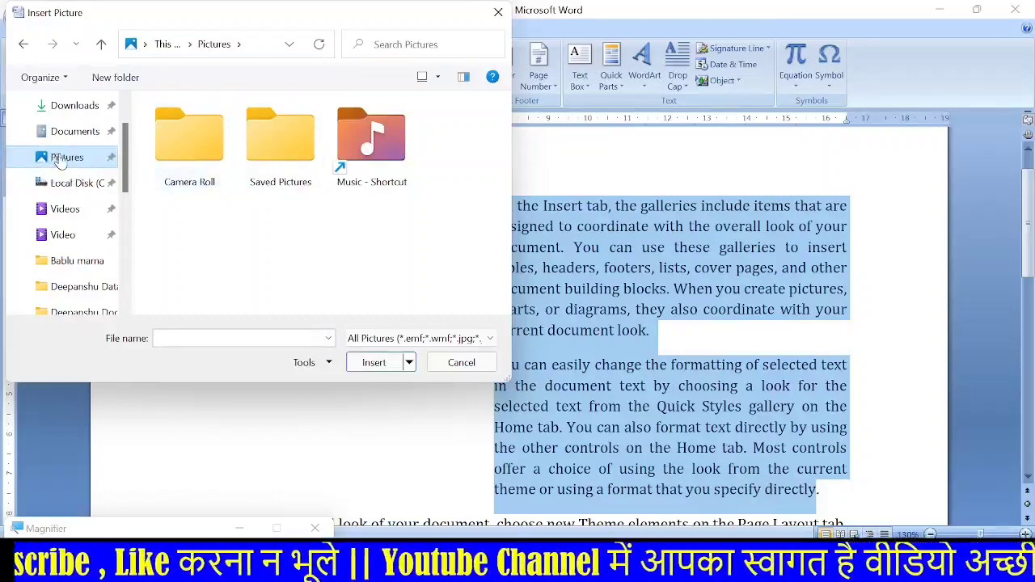
left_click(453, 363)
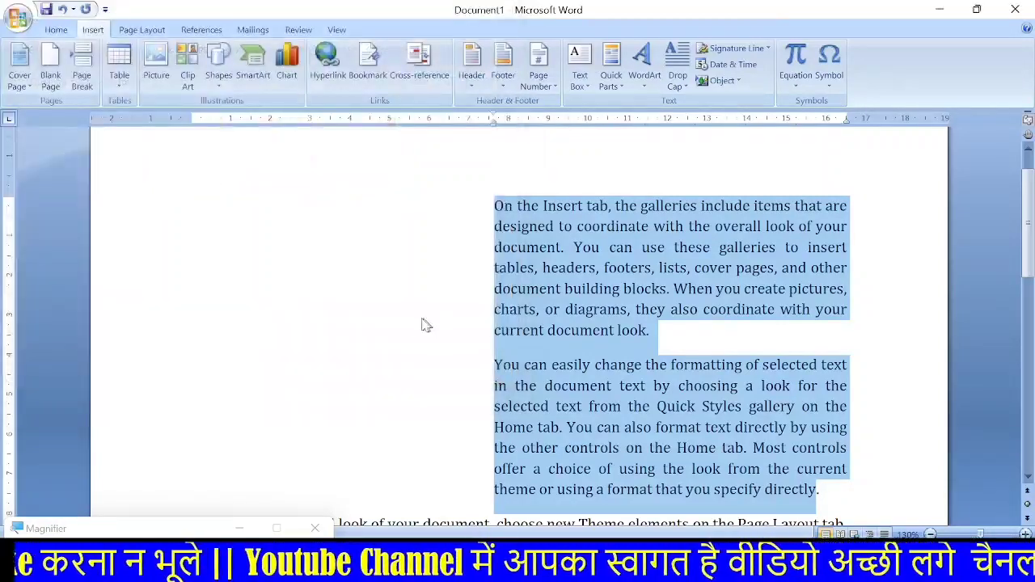
Step: Decrease the indent of the first two body paragraphs by six levels, back to the left margin
left_click(54, 31)
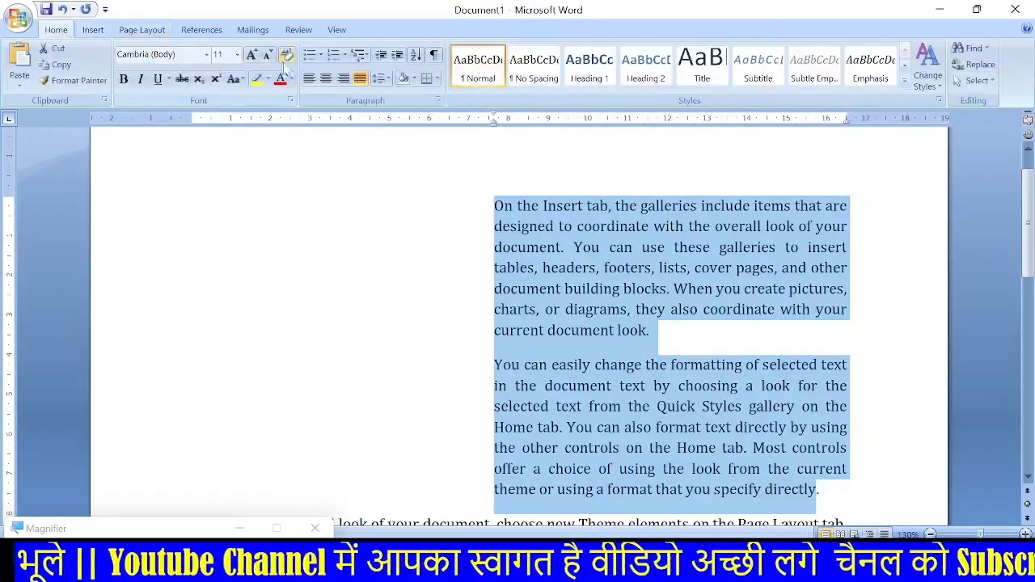
left_click(380, 55)
left_click(380, 55)
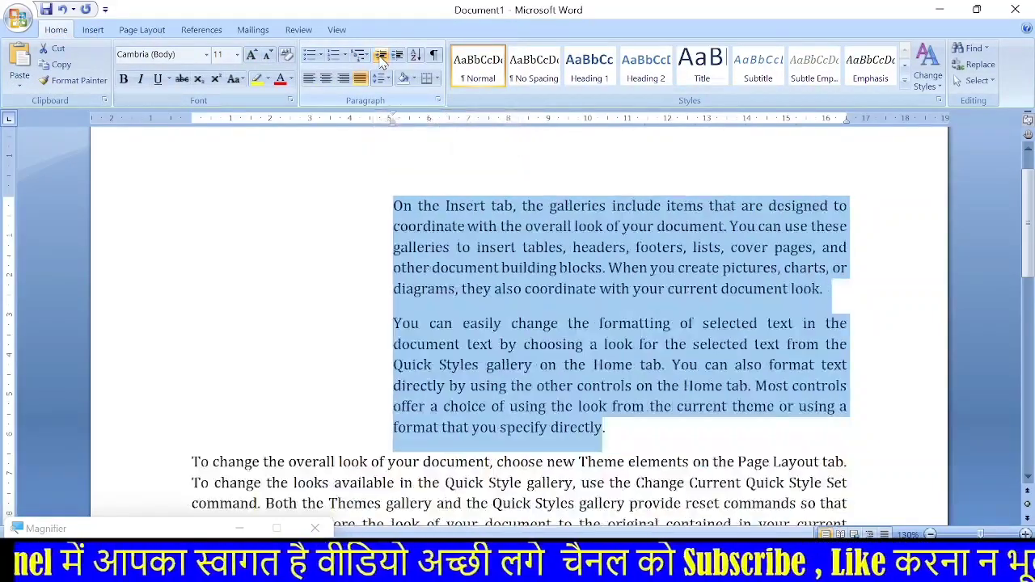
left_click(381, 55)
left_click(381, 55)
left_click(381, 55)
left_click(381, 55)
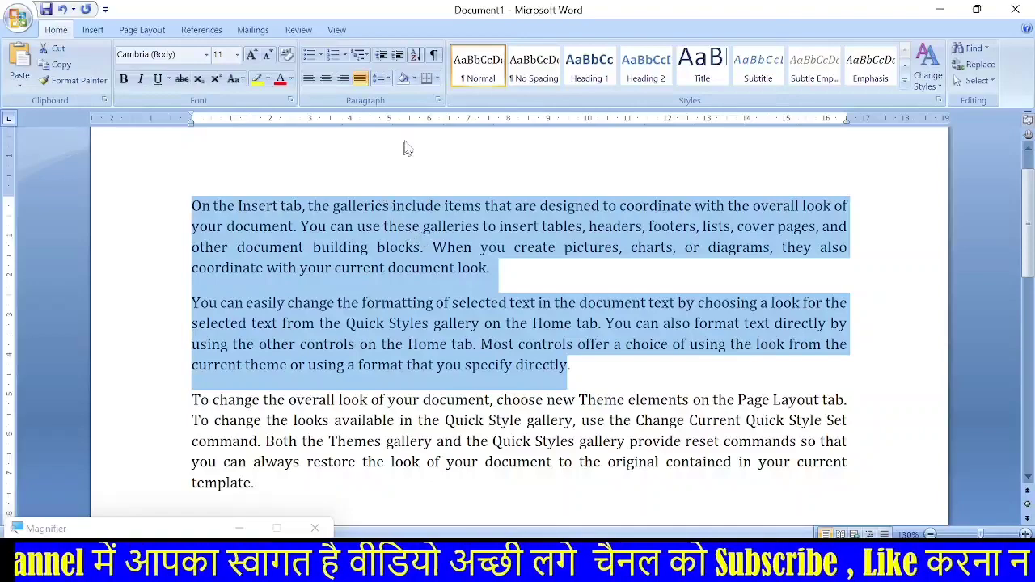
Step: Apply yellow paragraph shading to the first body paragraph
left_click(390, 245)
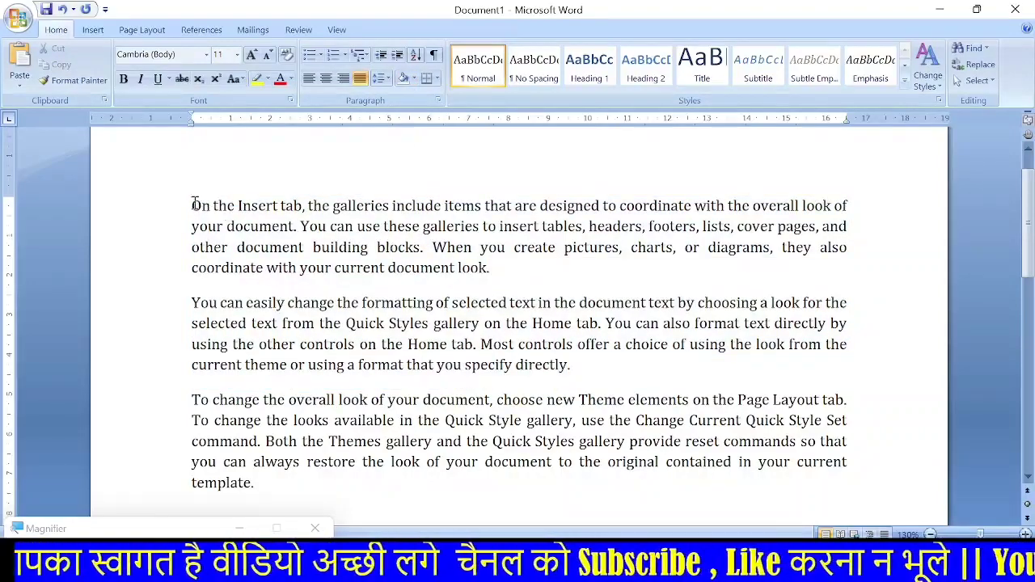
left_click_drag(192, 205, 494, 273)
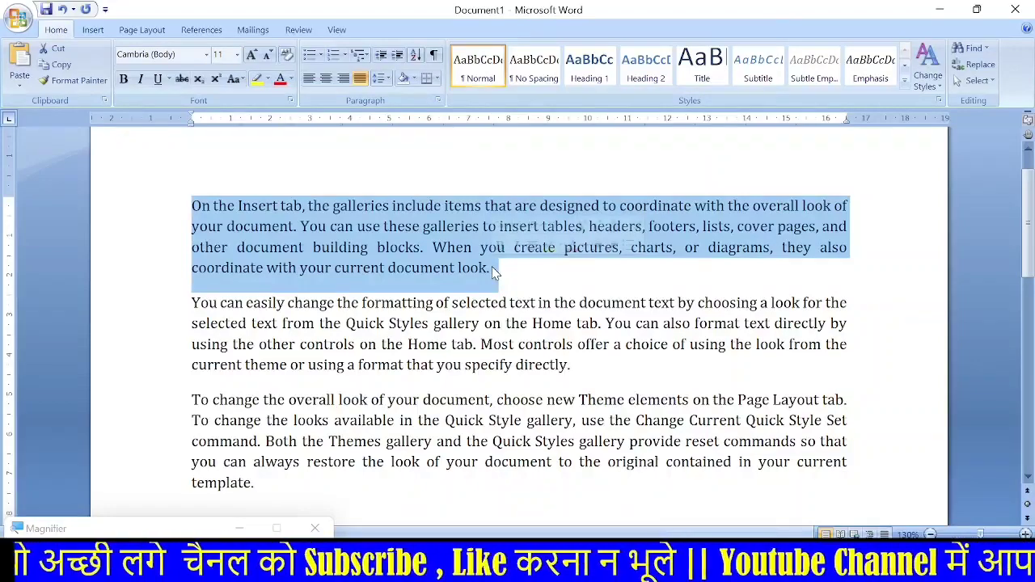
left_click(414, 78)
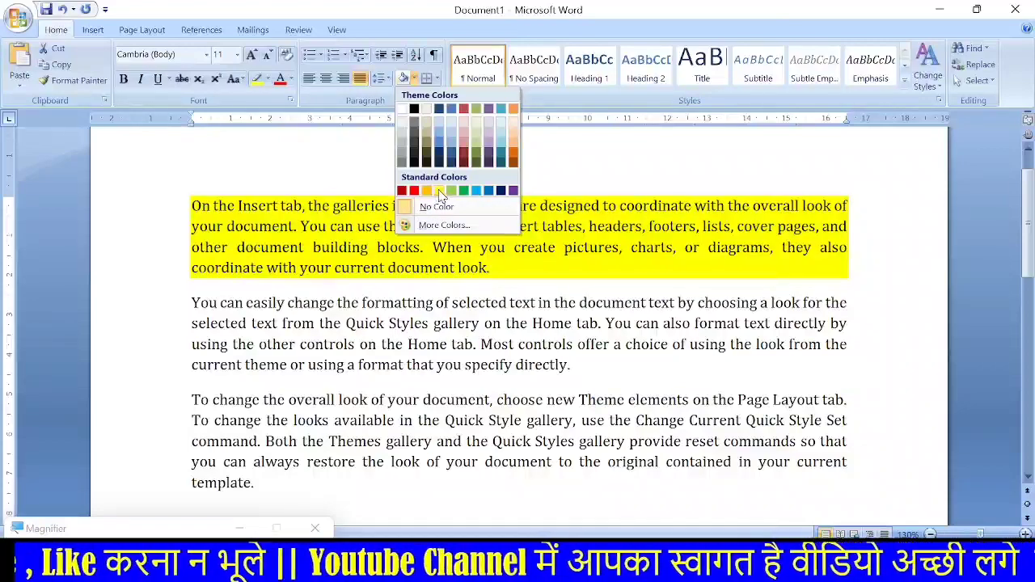
left_click(439, 191)
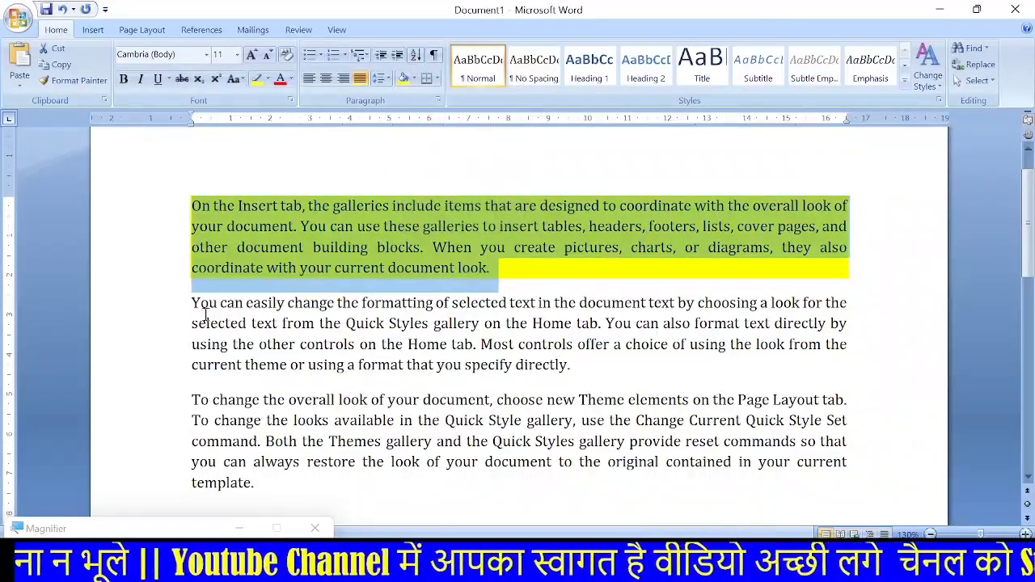
Step: Highlight the text of the second body paragraph in yellow with the Text Highlight Color tool
mouse_move(192, 302)
left_mouse_down()
mouse_move(522, 325)
mouse_move(569, 369)
left_mouse_up()
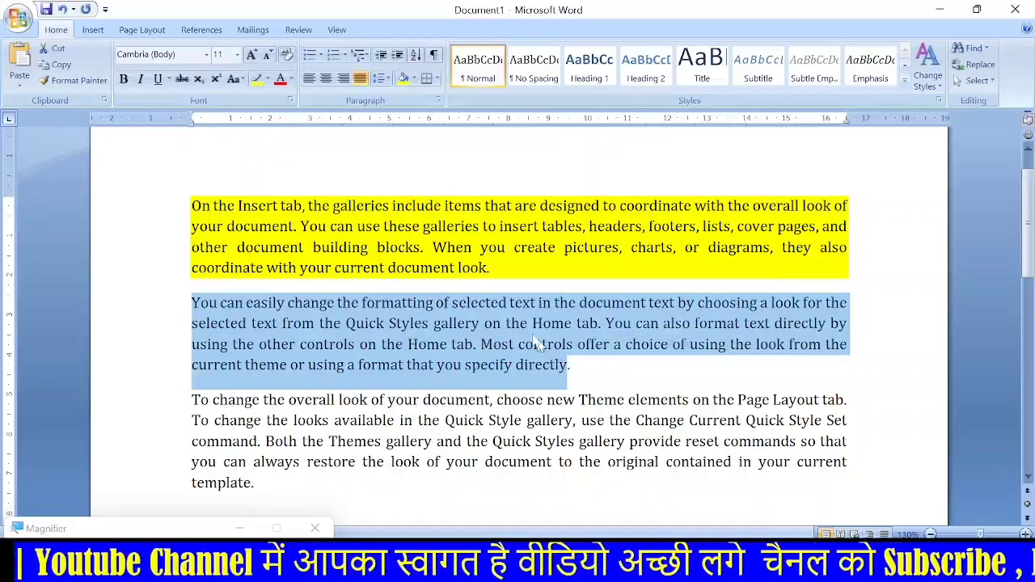
left_click(257, 79)
left_click(584, 365)
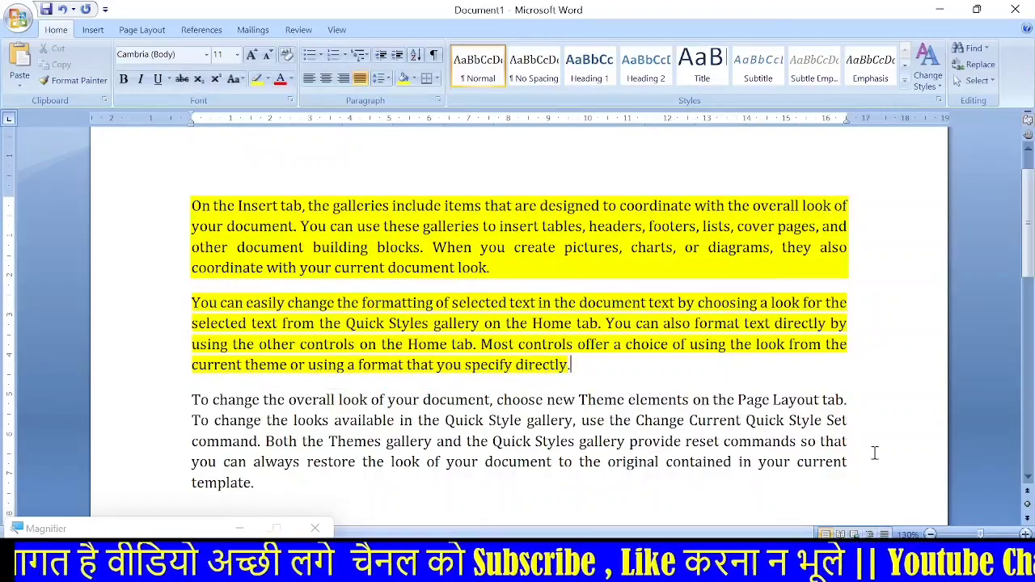
Step: Compare up close how yellow shading covers the first paragraph and how yellow highlighting covers the lines of the second
left_click(1025, 534)
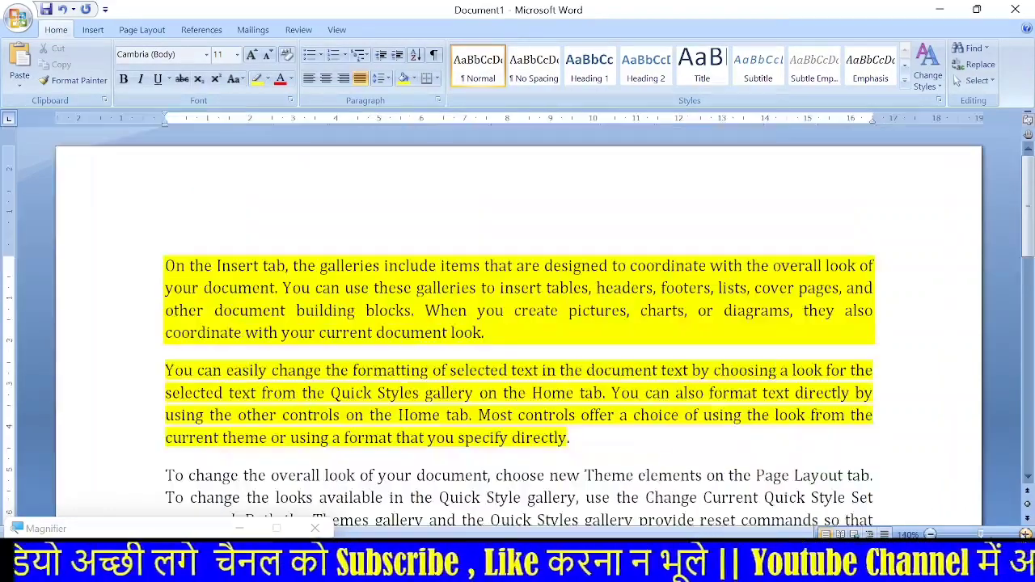
left_click(1024, 533)
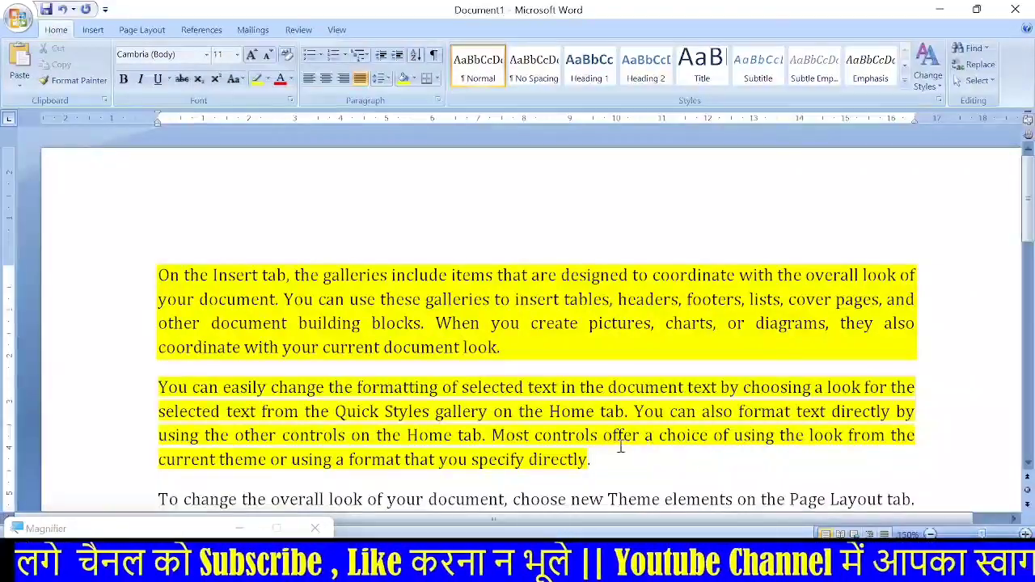
scroll(621, 446, "up", 2, "ctrl")
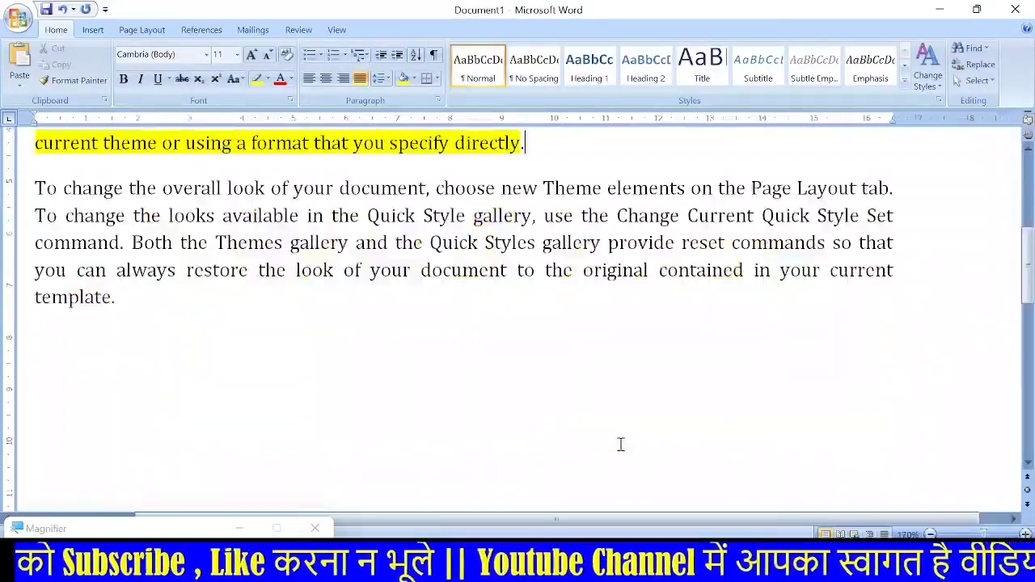
scroll(621, 444, "up", 4)
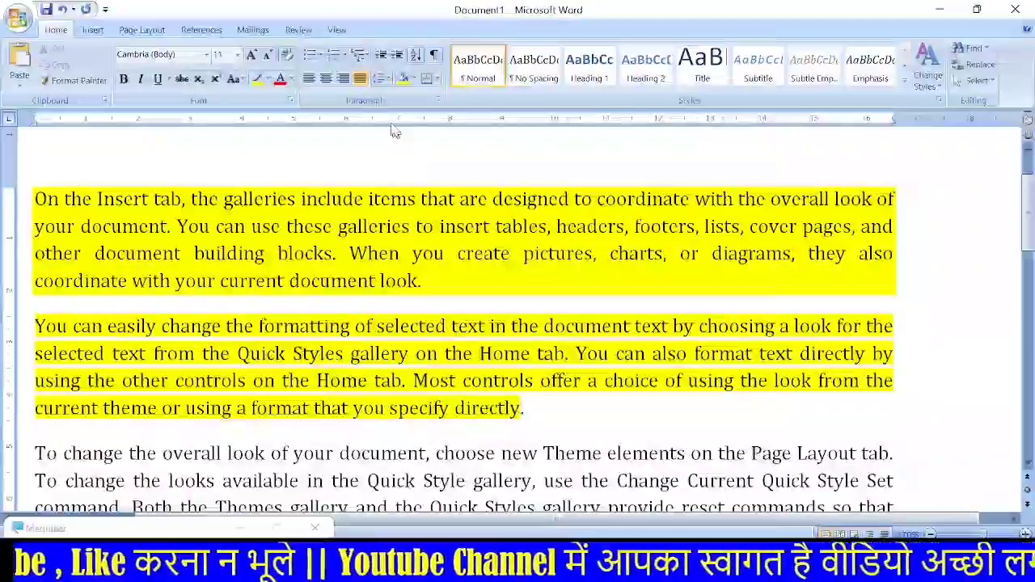
left_click_drag(35, 199, 419, 289)
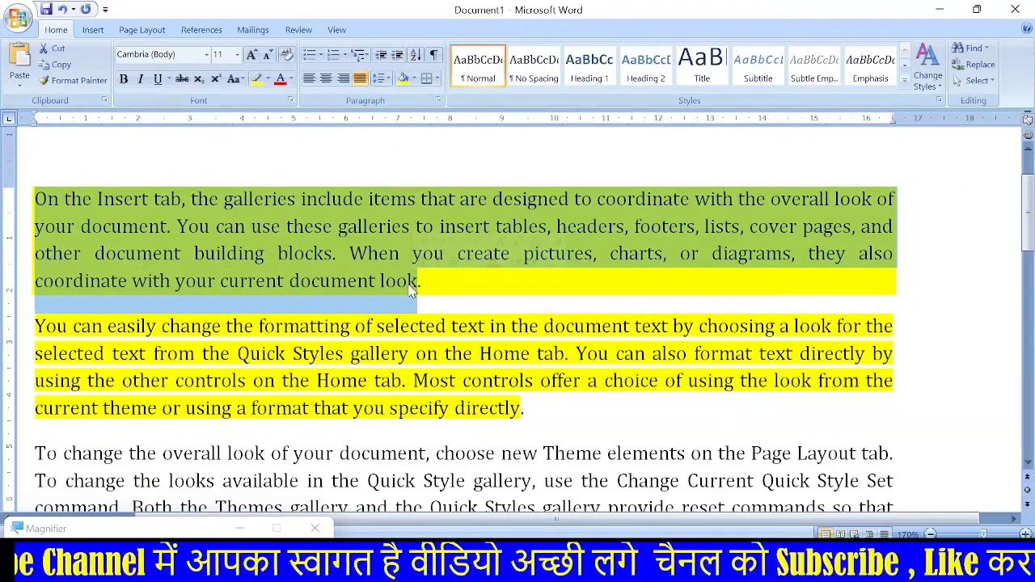
left_click(50, 325)
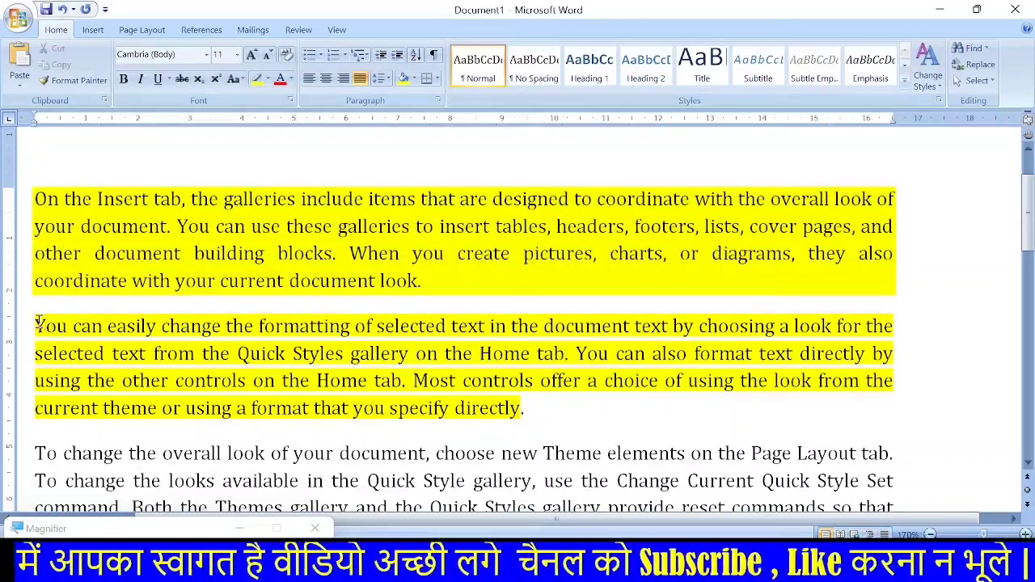
left_click_drag(38, 323, 890, 328)
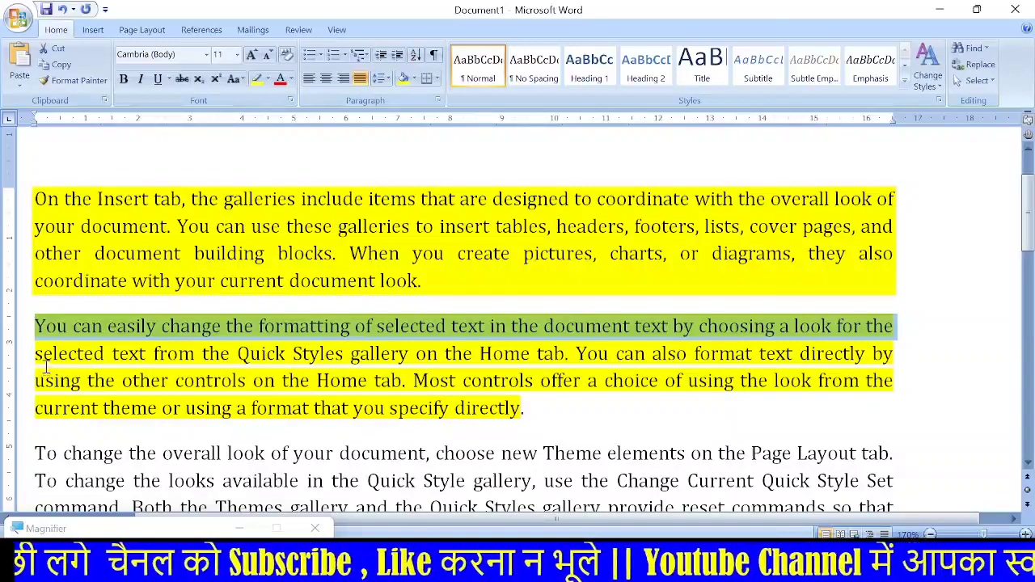
left_click_drag(37, 357, 242, 384)
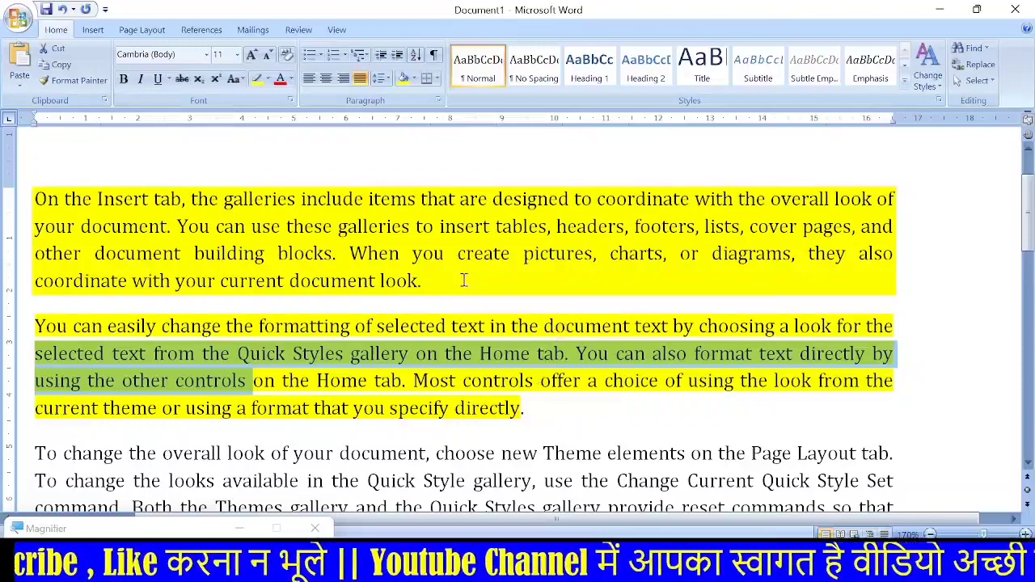
Step: Insert four paragraph breaks after "they also" in the shaded first paragraph
left_click(891, 254)
key("Return")
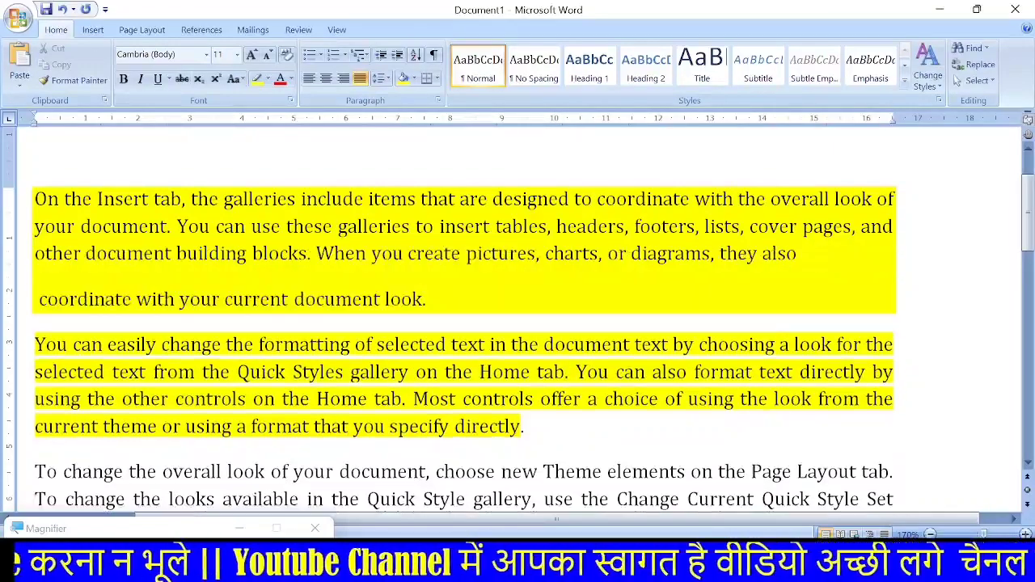
key("Return")
key("Return")
key("Return")
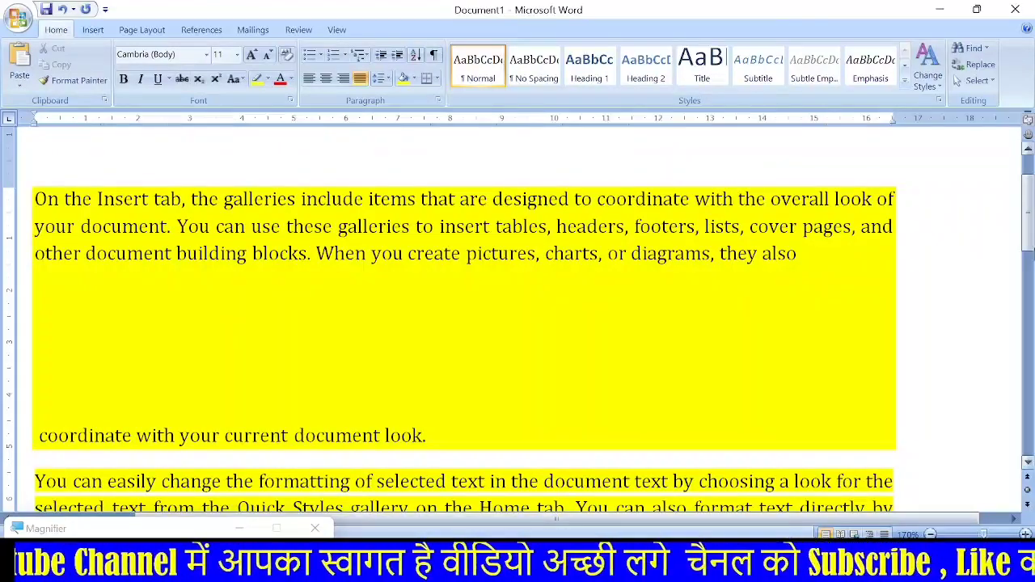
Step: Insert three paragraph breaks after "format text directly by" in the highlighted second paragraph
left_click_drag(1031, 235, 1034, 275)
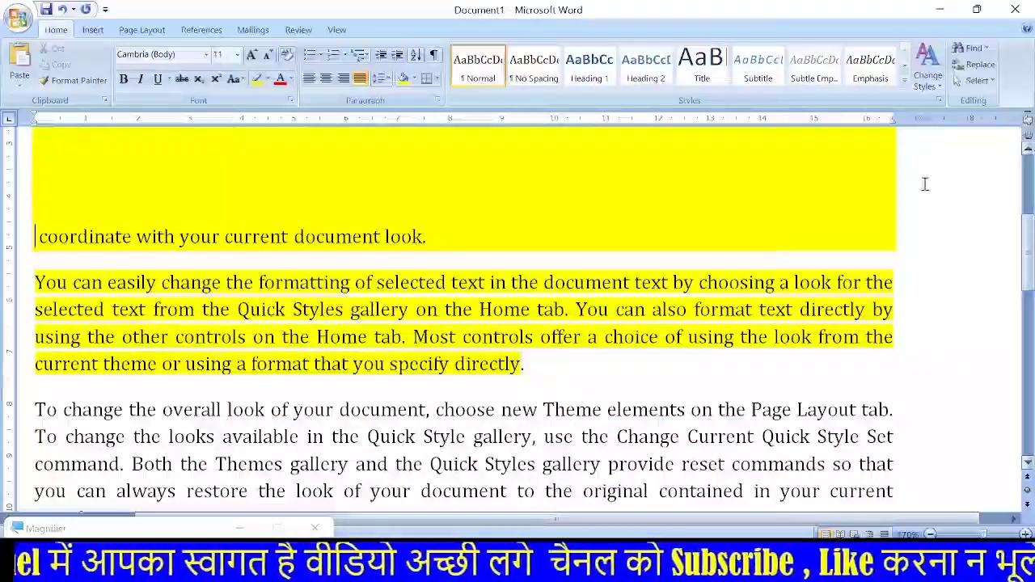
left_click(897, 310)
key("Return")
key("Return")
key("Return")
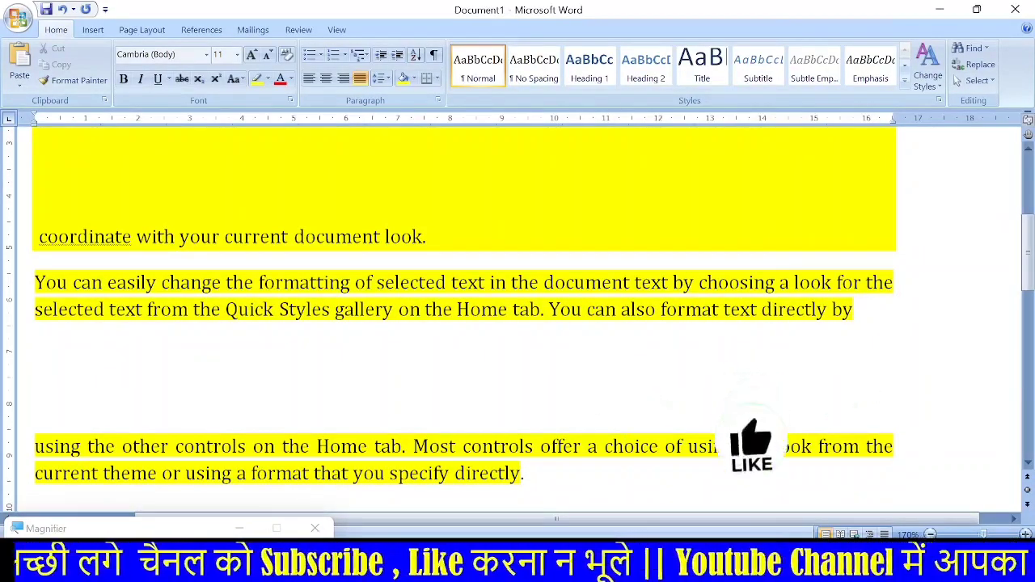
Step: Remove the added breaks from the second and first paragraphs so each is one continuous block again
key("BackSpace")
key("BackSpace")
key("BackSpace")
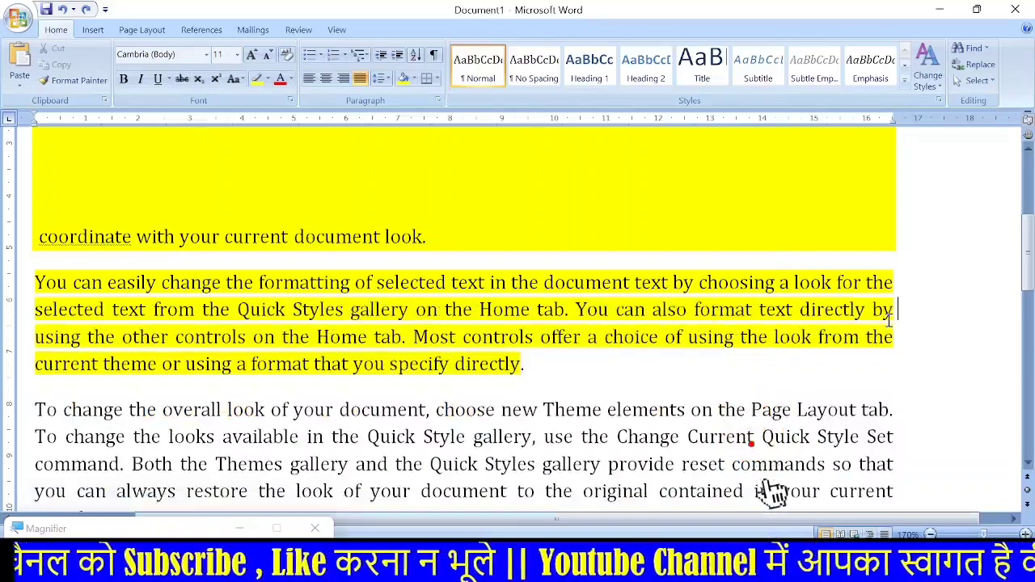
scroll(671, 319, "up", 2)
left_click(497, 309)
key("BackSpace")
key("BackSpace")
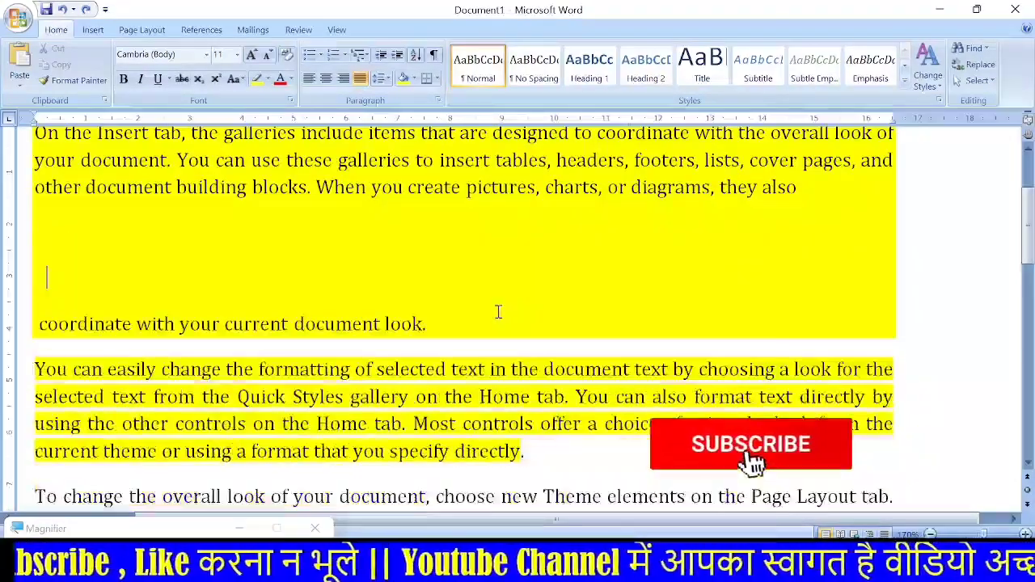
key("BackSpace")
key("Delete")
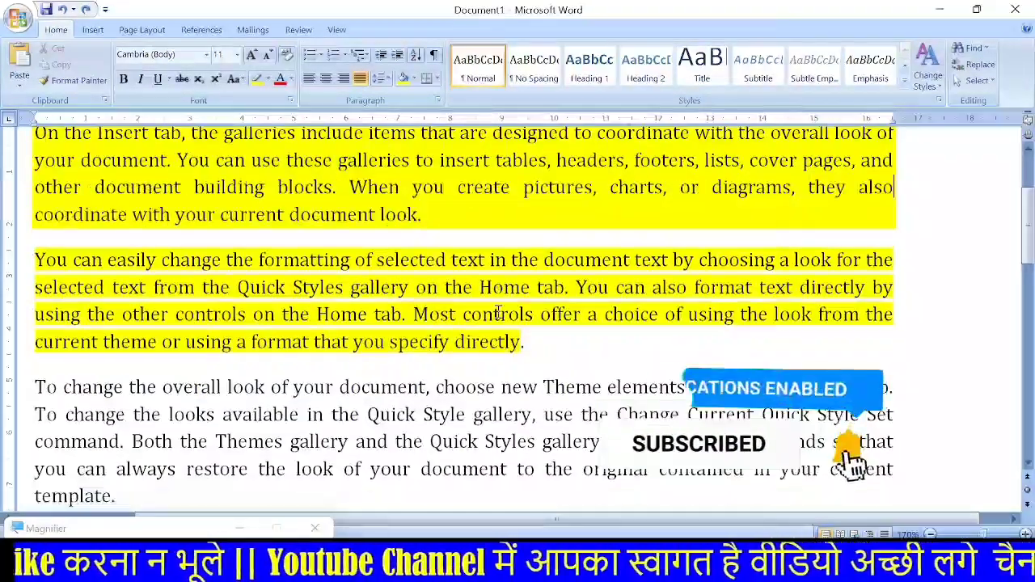
Step: Undo the edits back through the second paragraph's yellow highlight and the first paragraph's yellow shading
key("ctrl+z")
key("ctrl+z")
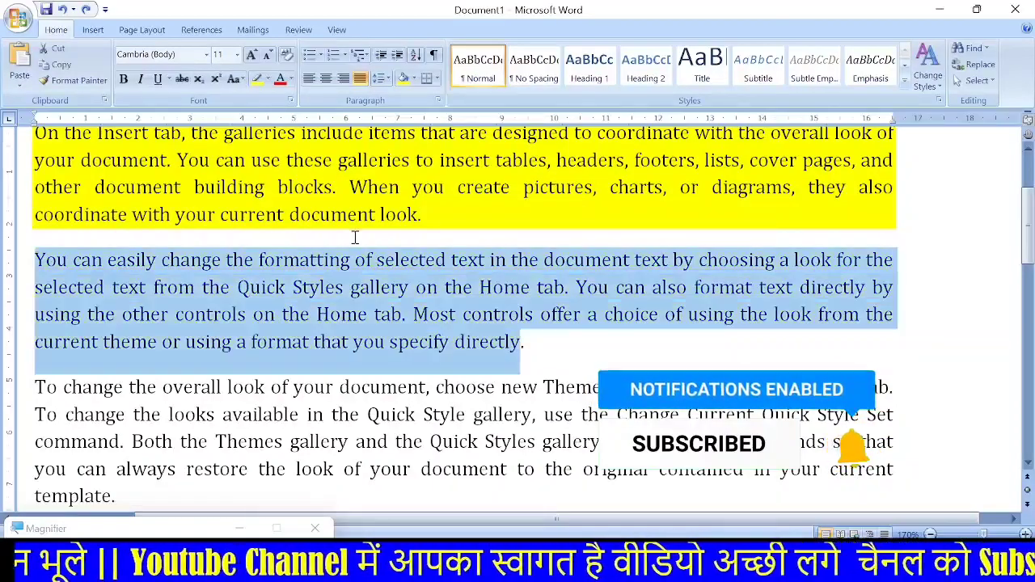
scroll(384, 289, "up", 1)
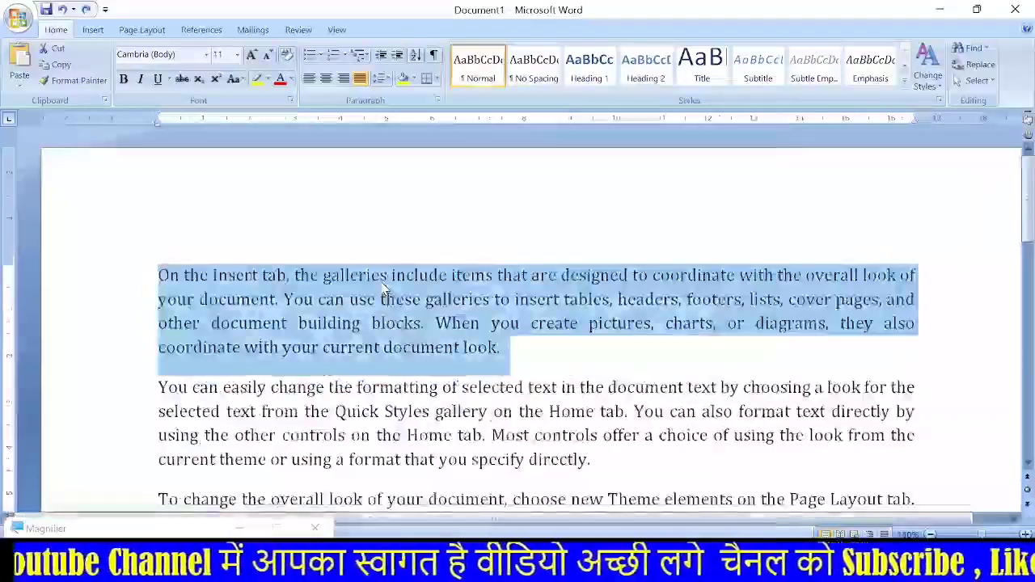
Step: View the shading colour choices, including No Color, for the first paragraph, close them and select that paragraph again
left_click(413, 79)
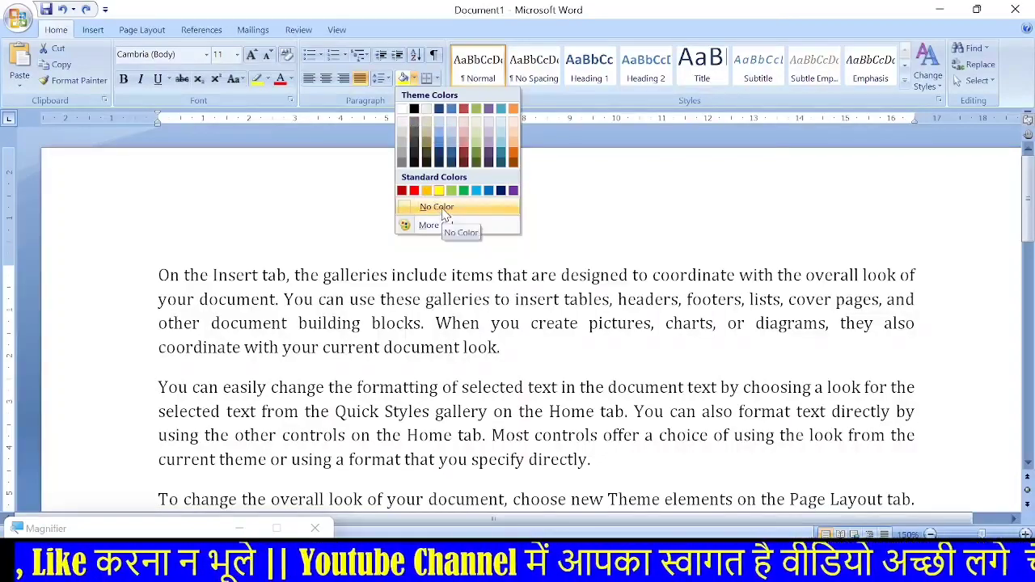
left_click(333, 225)
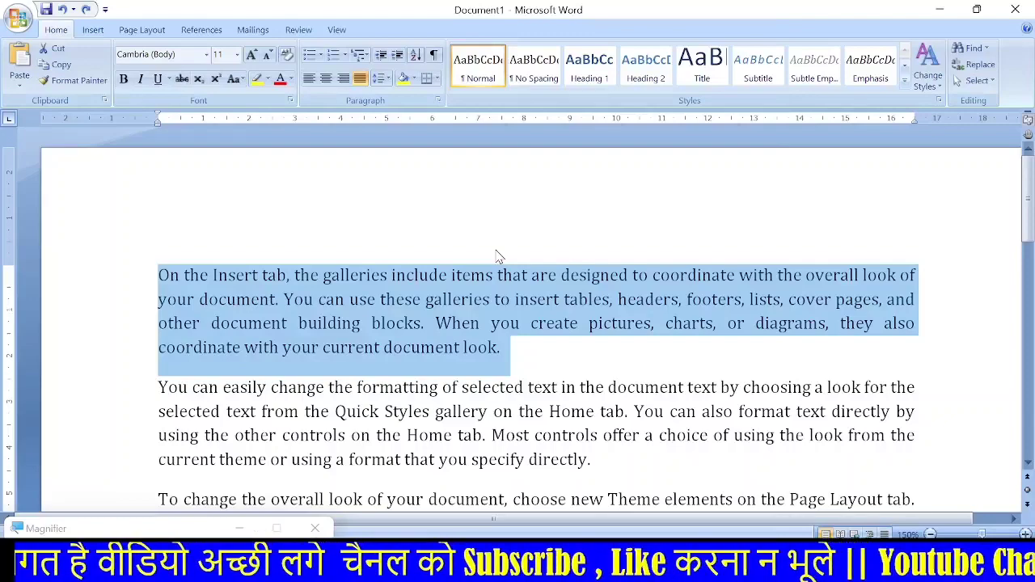
left_click_drag(160, 276, 504, 348)
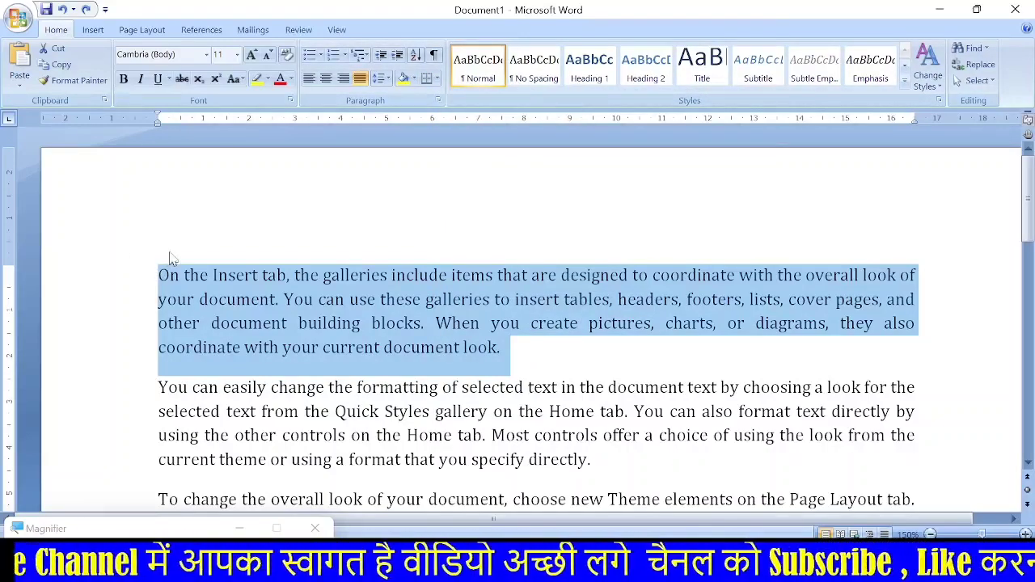
Step: Apply a bottom border to the selected first paragraph, then remove it with No Border
left_click(437, 79)
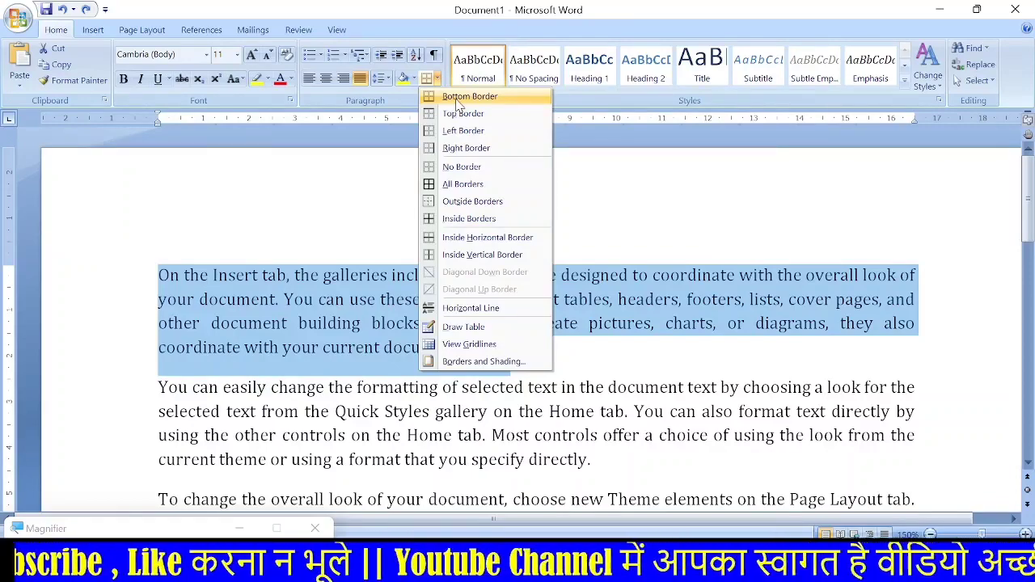
left_click(457, 99)
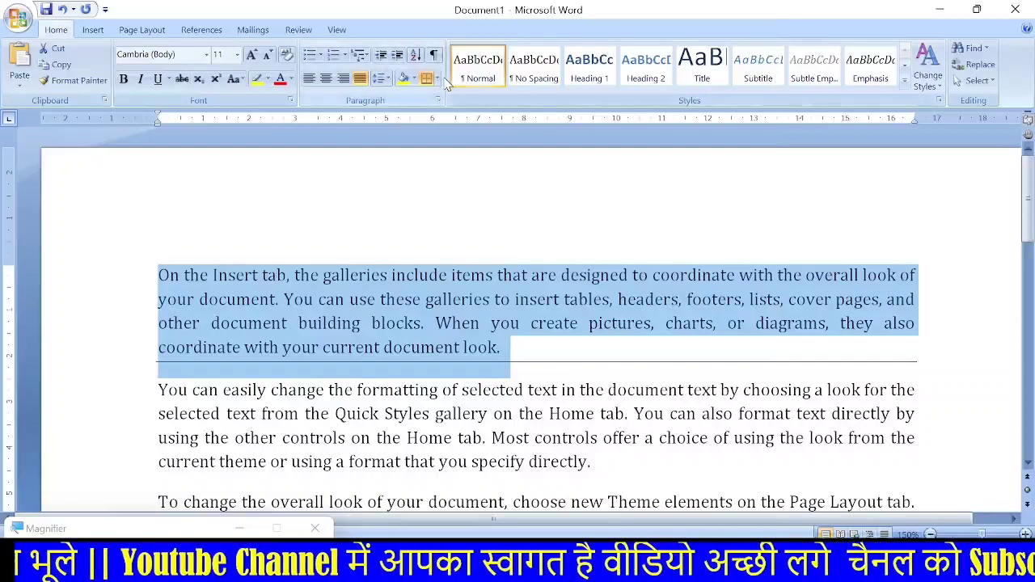
left_click(437, 78)
left_click(457, 166)
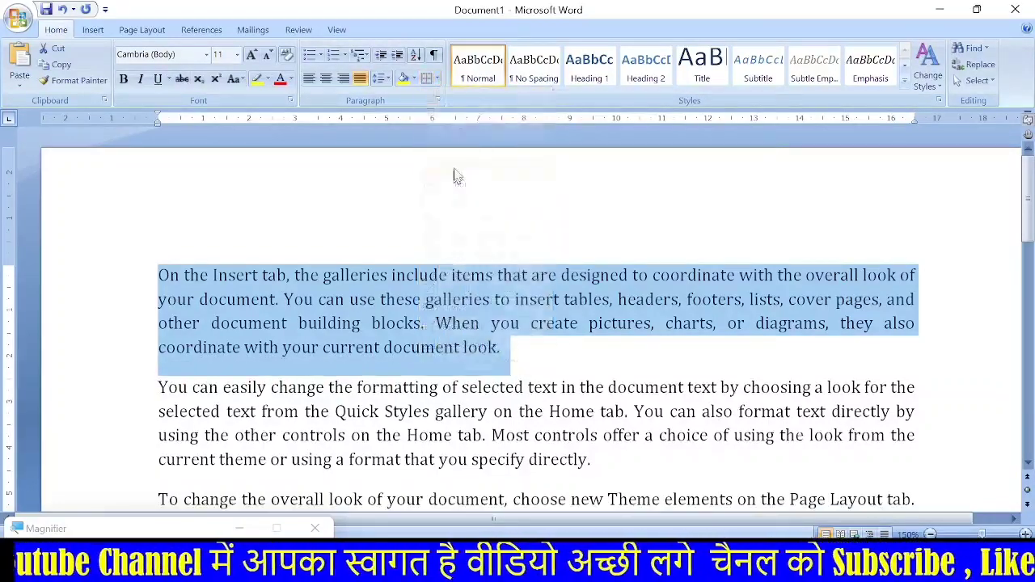
Step: Apply a top border to the first paragraph and deselect the text to inspect the line above it
left_click(436, 79)
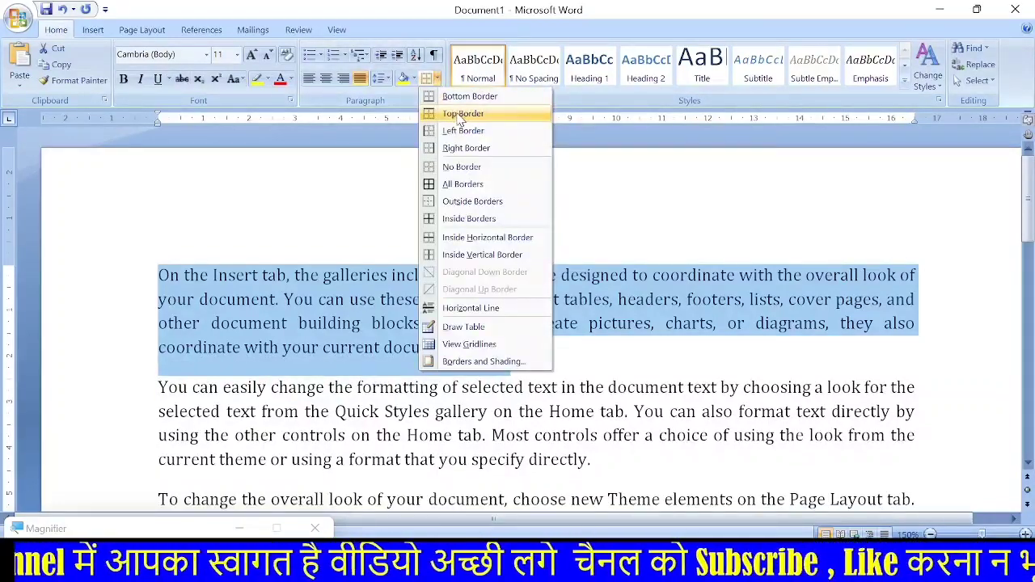
left_click(461, 114)
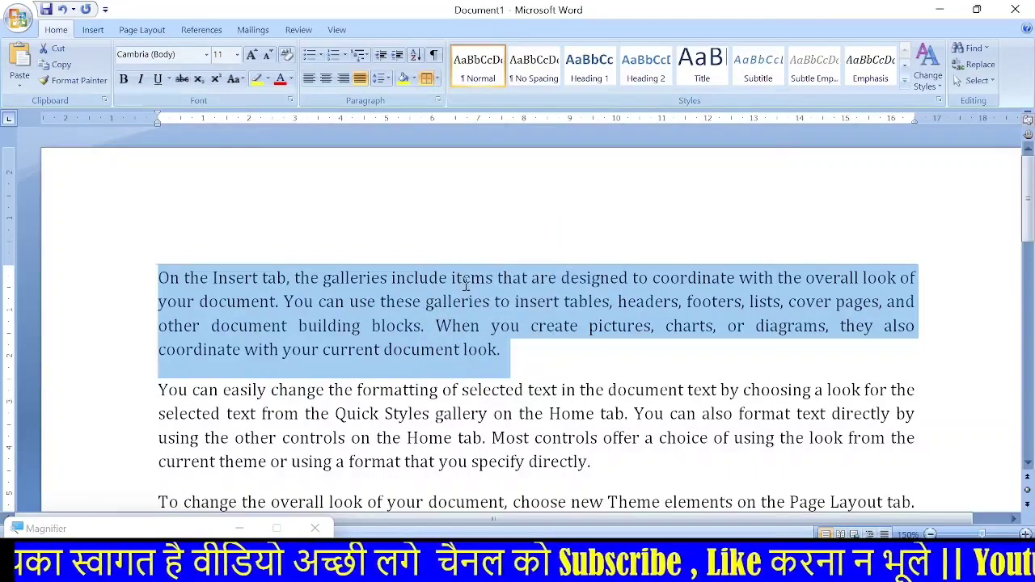
left_click(466, 285)
left_click_drag(156, 276, 809, 262)
left_click(789, 300)
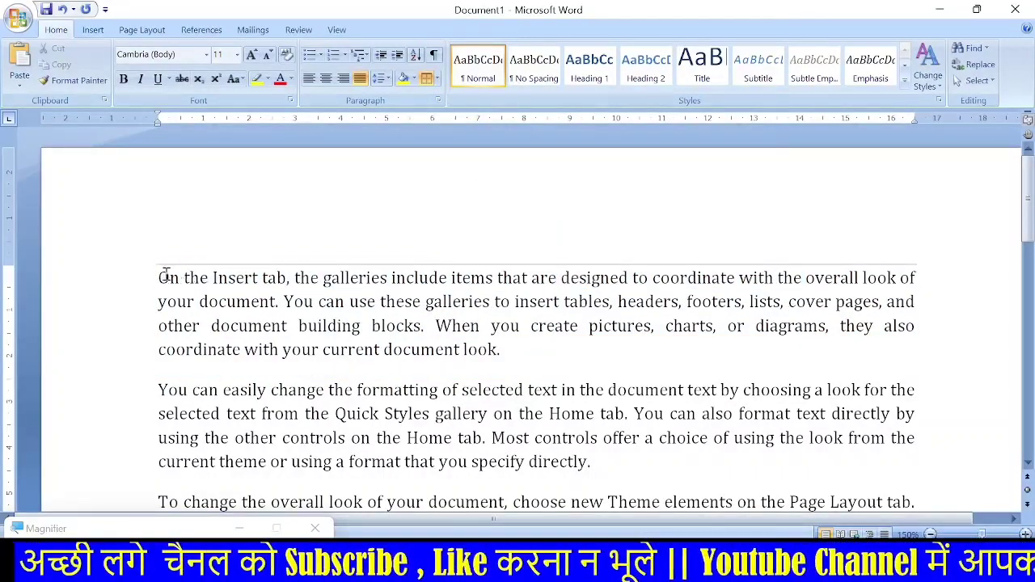
Step: Remove the top border from the first paragraph with No Border
left_click_drag(158, 276, 501, 351)
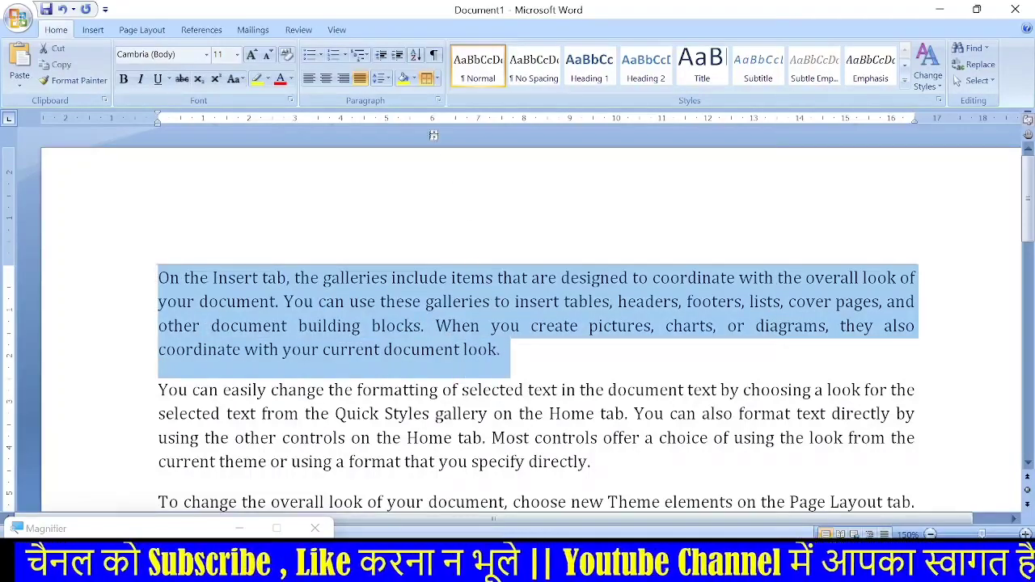
left_click(437, 79)
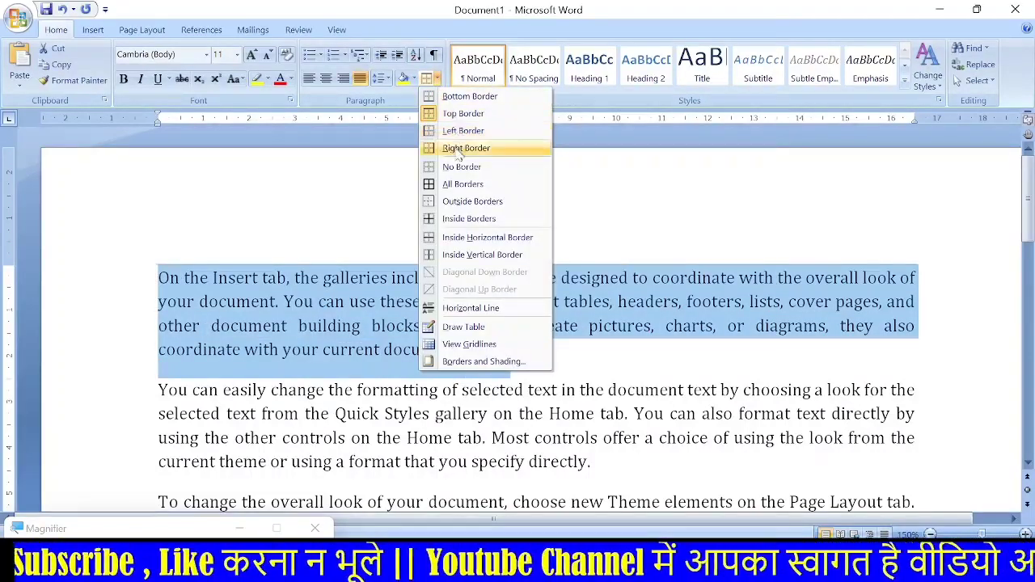
left_click(462, 184)
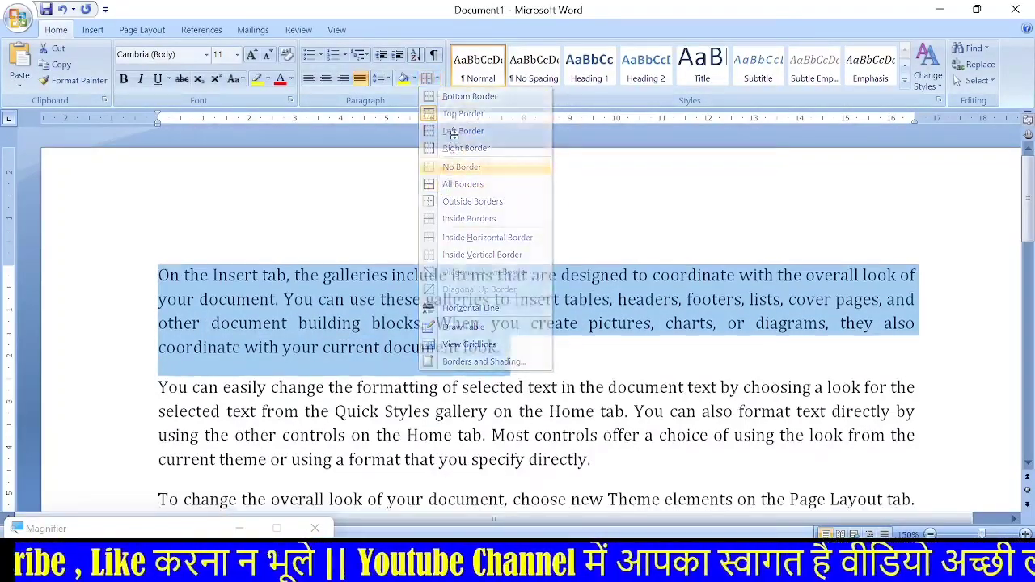
Step: Apply a right border to the first paragraph, then clear it with No Border
left_click(436, 78)
left_click(454, 149)
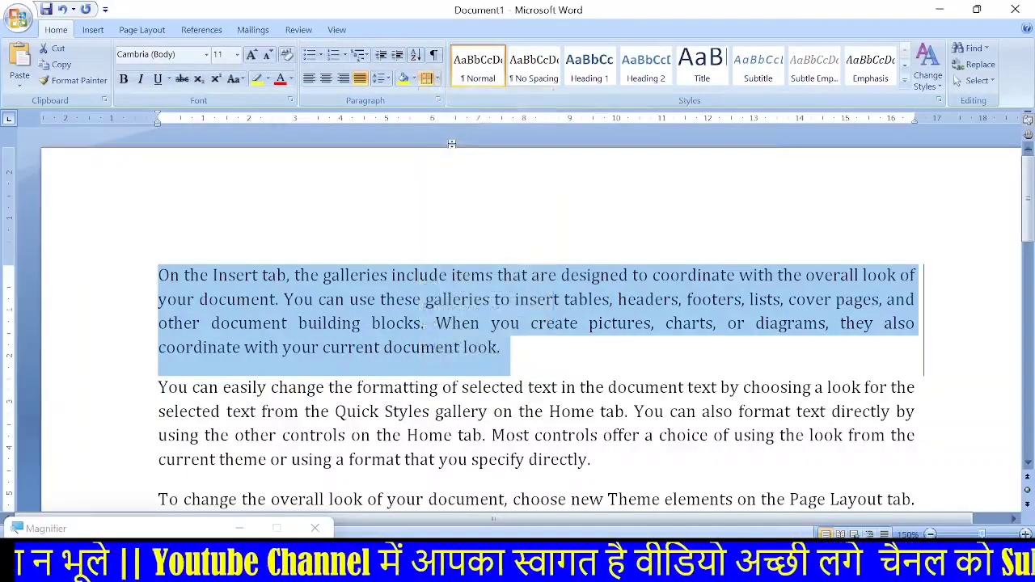
left_click(436, 79)
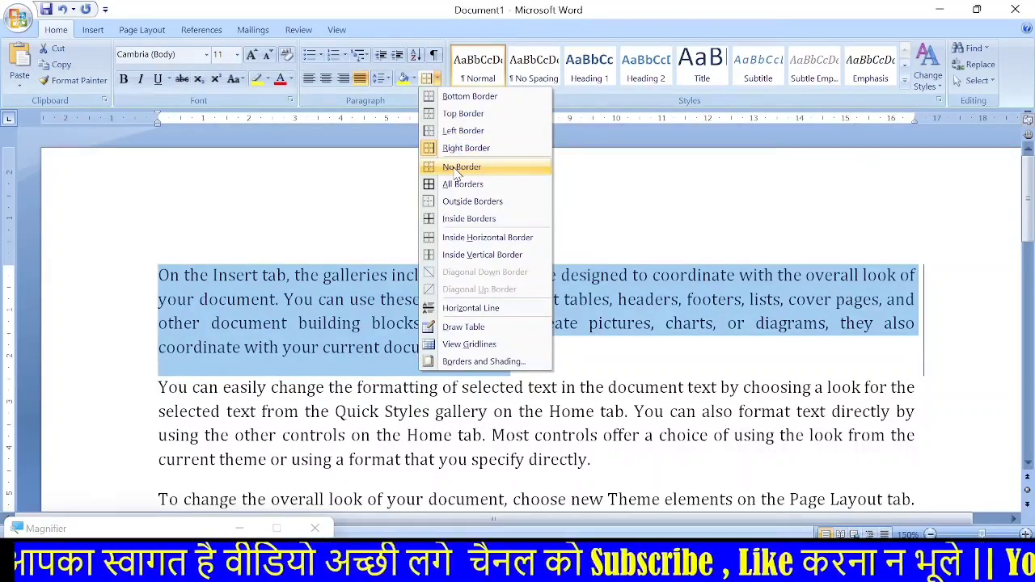
left_click(455, 170)
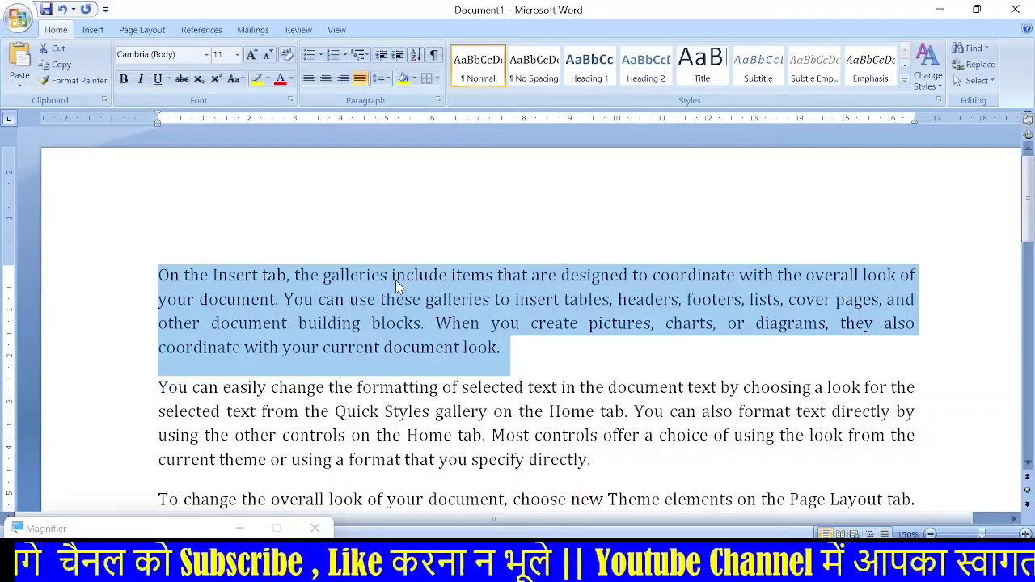
Step: Apply All Borders to the first paragraph, inspect the box without the selection, and reselect the paragraph
left_click(438, 78)
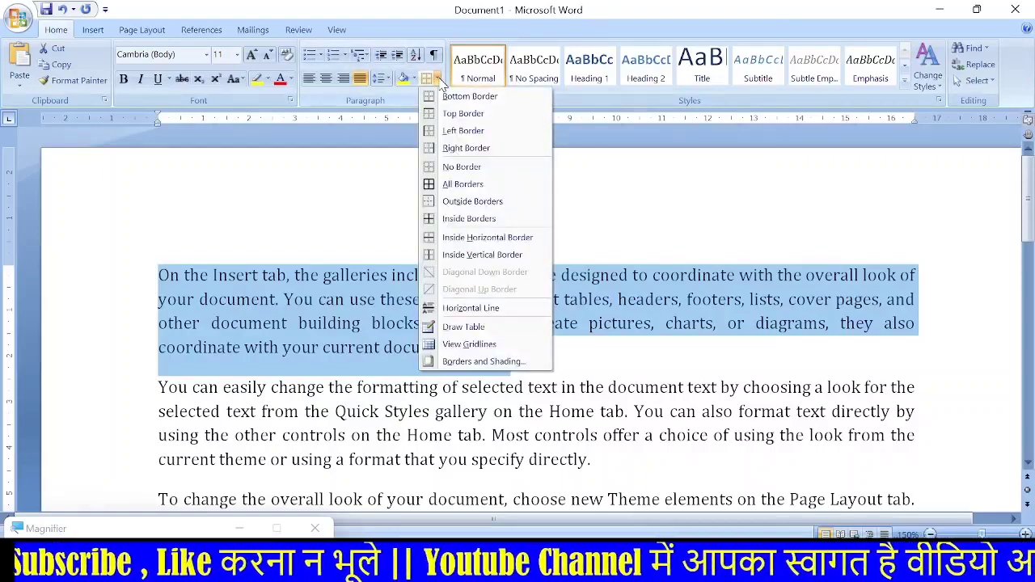
left_click(461, 186)
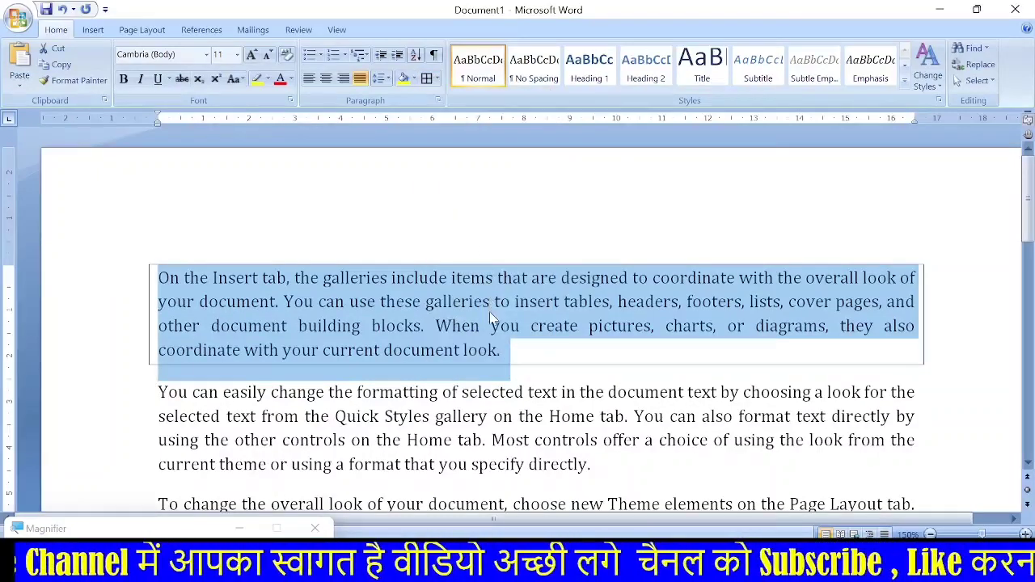
left_click(491, 325)
left_click_drag(160, 276, 506, 361)
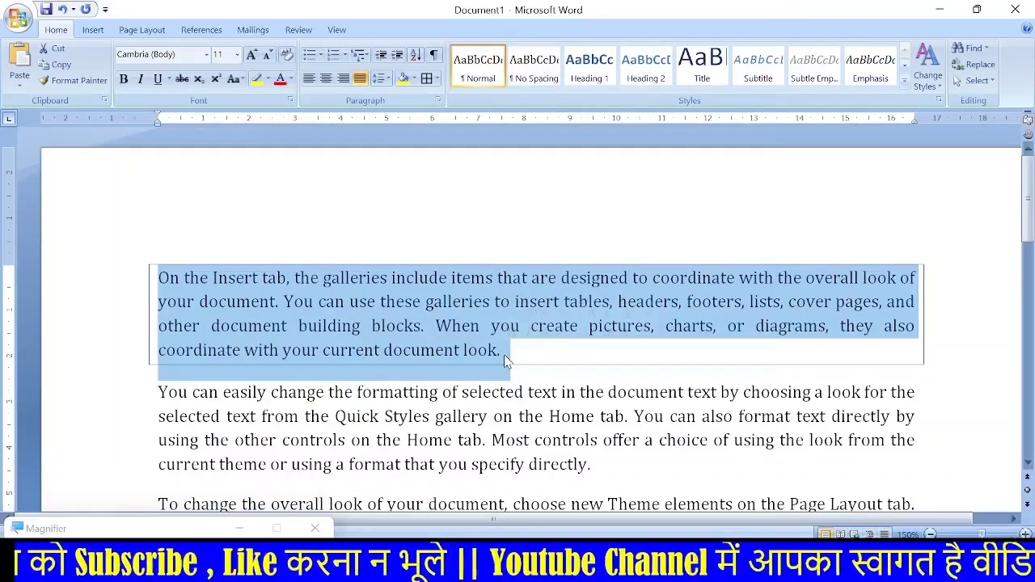
Step: Select the first two paragraphs, apply All Borders to them, and inspect the dividing line between them
left_click_drag(159, 275, 585, 458)
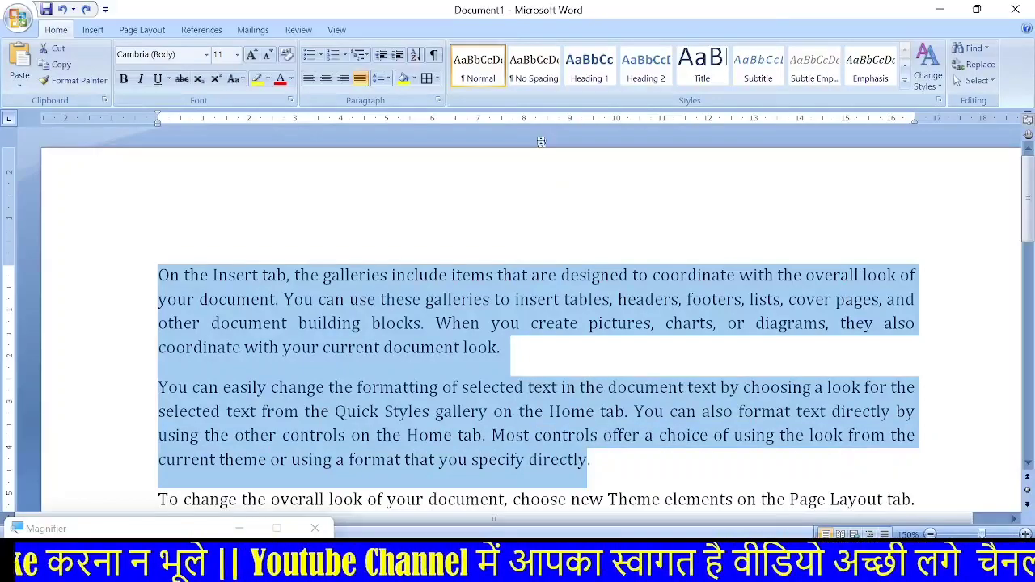
left_click(437, 79)
left_click(447, 188)
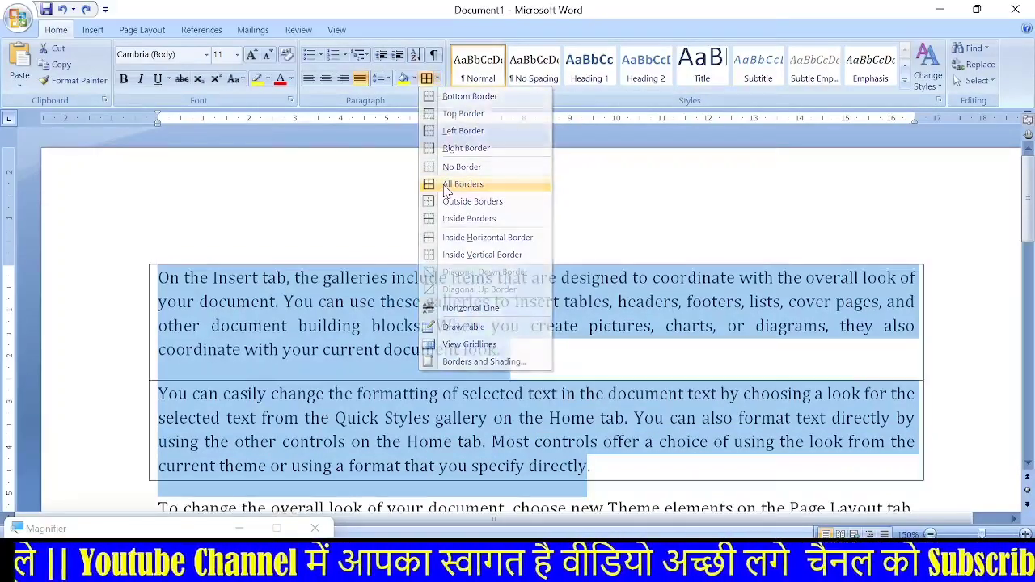
scroll(445, 290, "down", 2)
left_click(492, 327)
scroll(452, 284, "up", 1)
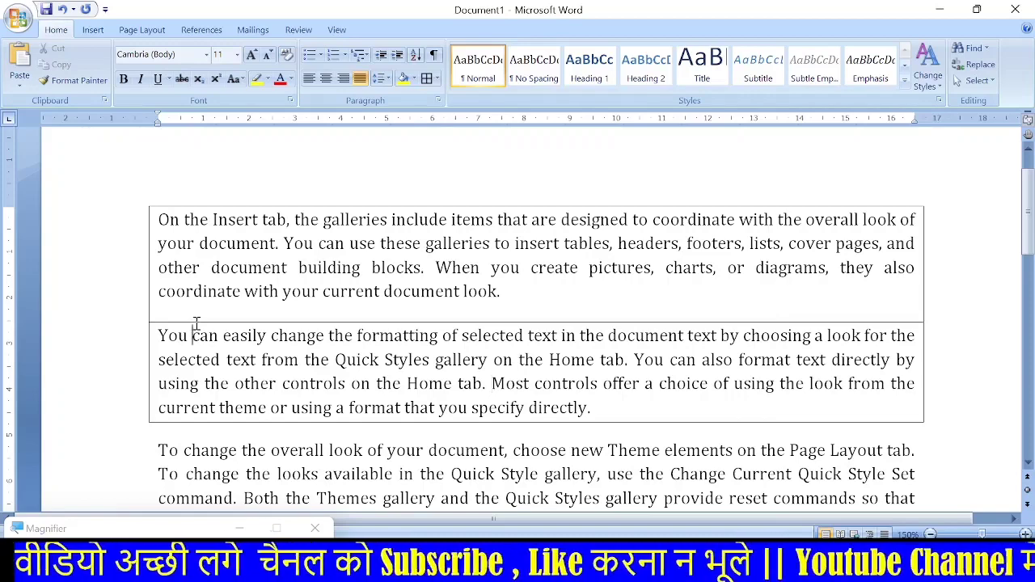
Step: Remove all borders from the first two paragraphs with No Border
left_click_drag(158, 219, 589, 408)
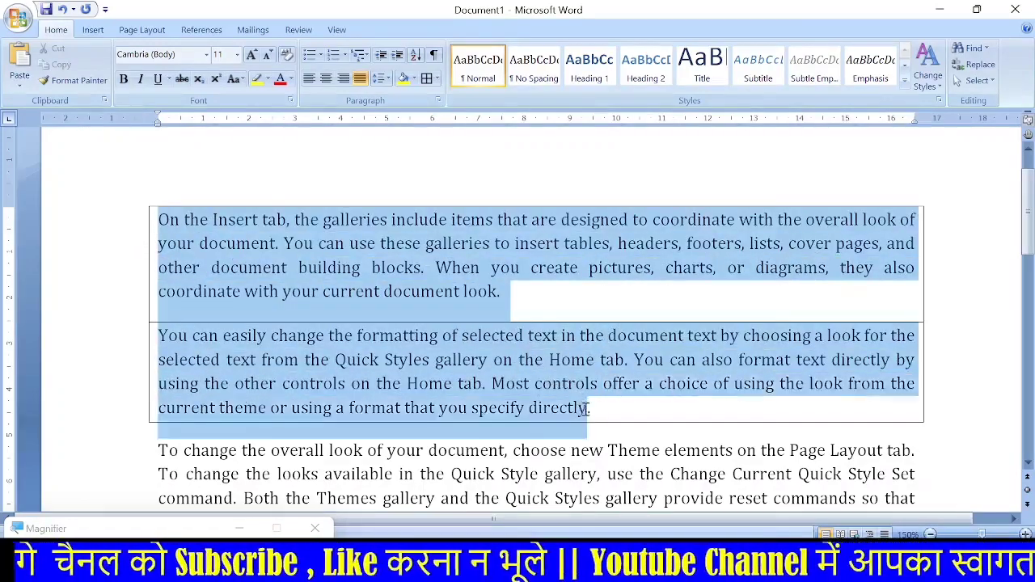
left_click(436, 78)
left_click(460, 168)
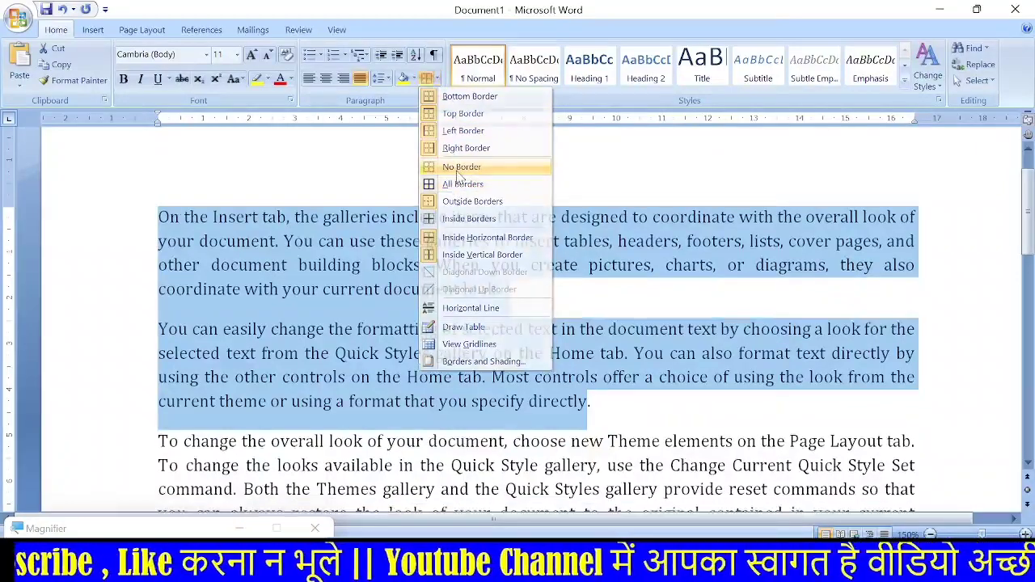
Step: Apply Outside Borders around the first two paragraphs and view the border choices down to Borders and Shading
left_click(437, 79)
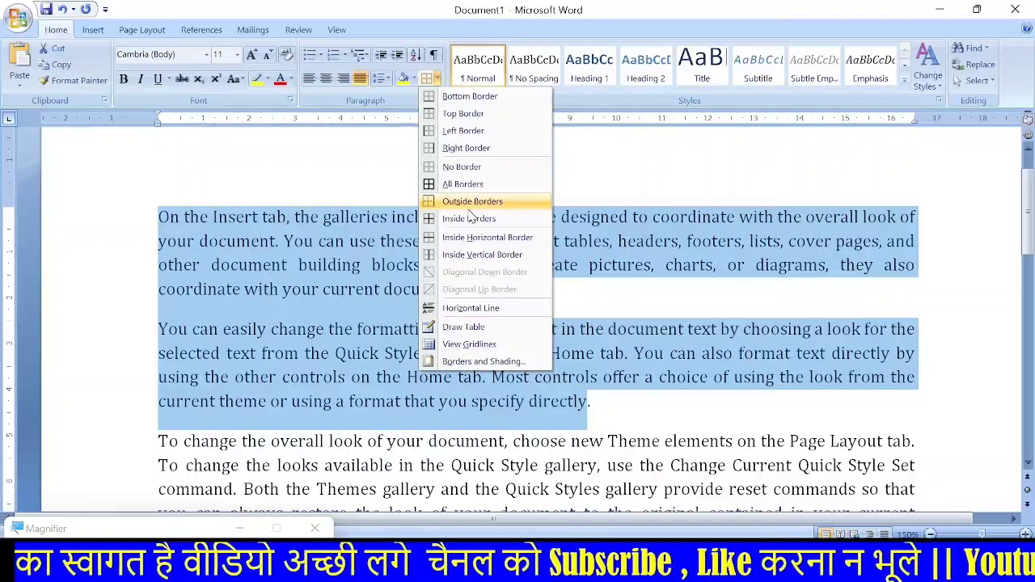
left_click(471, 201)
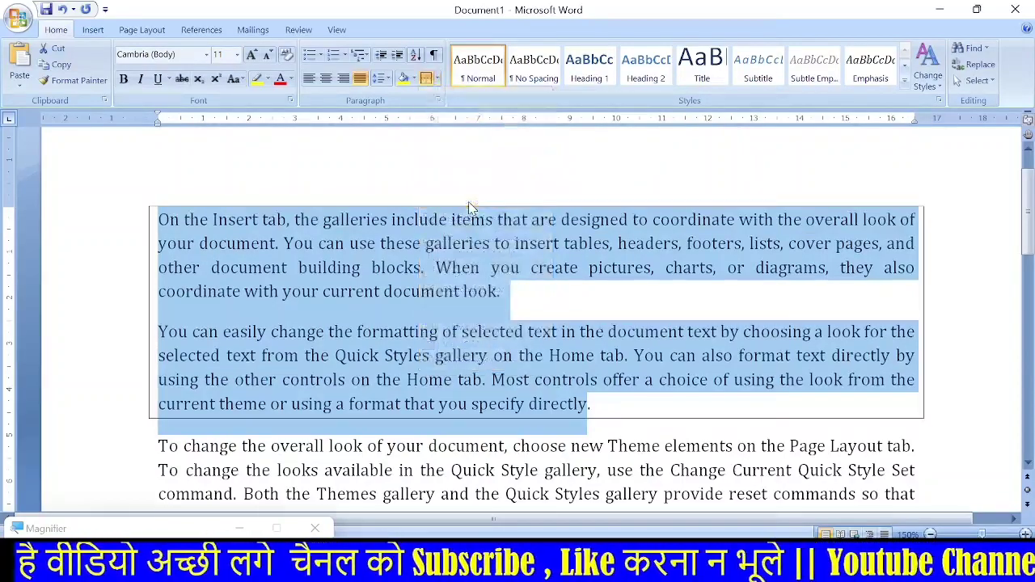
left_click(463, 332)
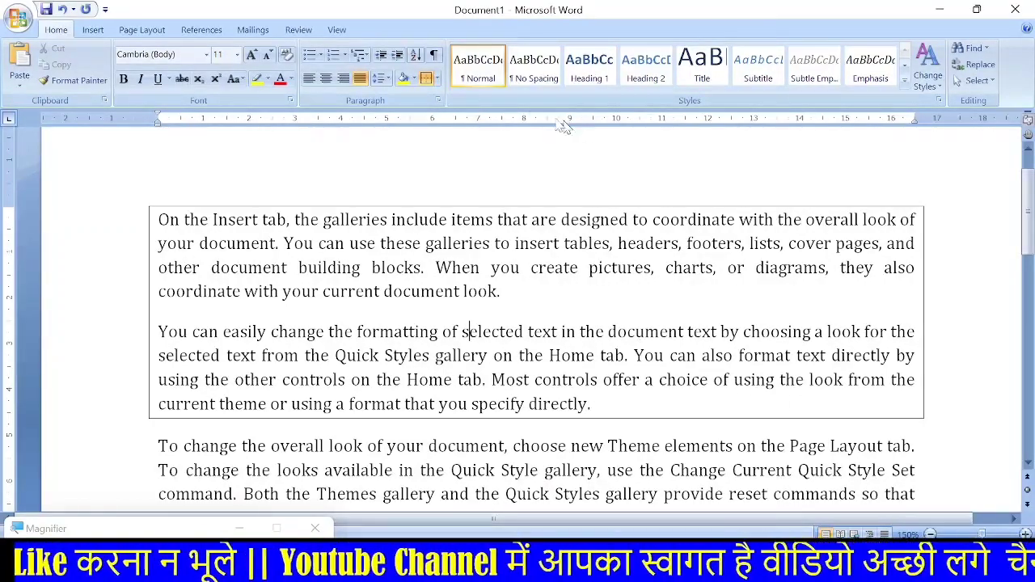
left_click(436, 79)
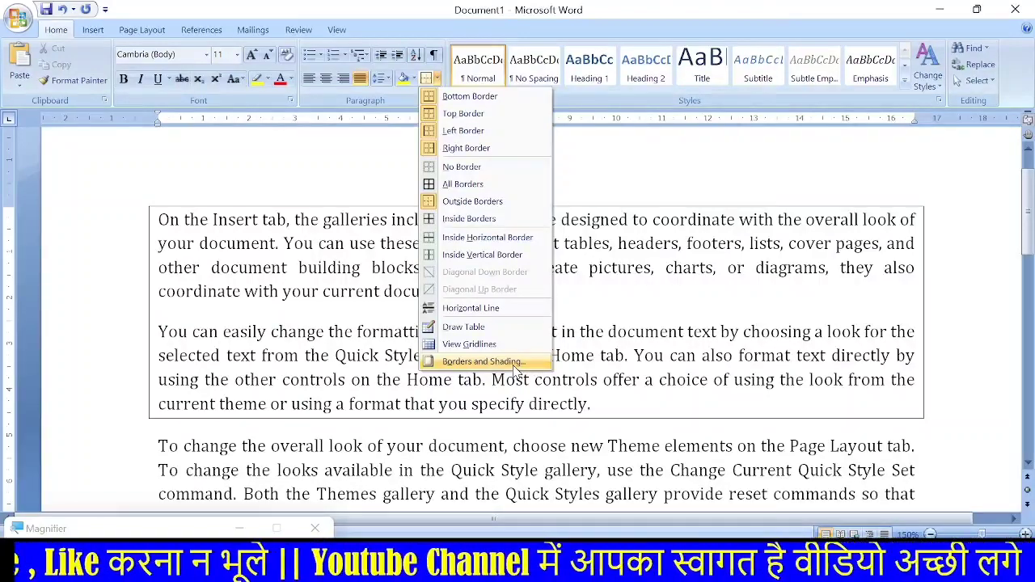
left_click(358, 313)
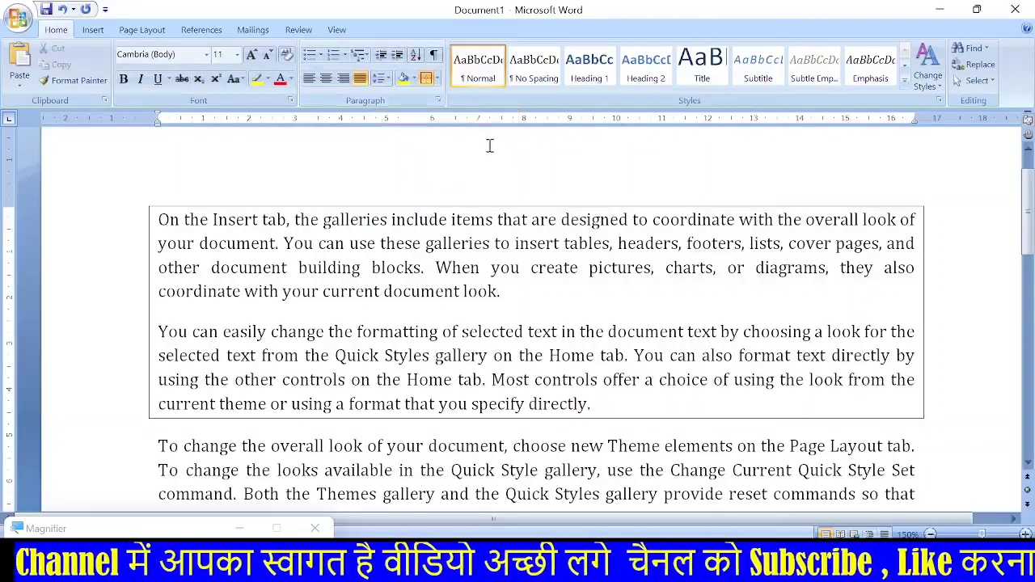
Step: Select the first two paragraphs and open their line spacing choices
left_click_drag(160, 220, 617, 404)
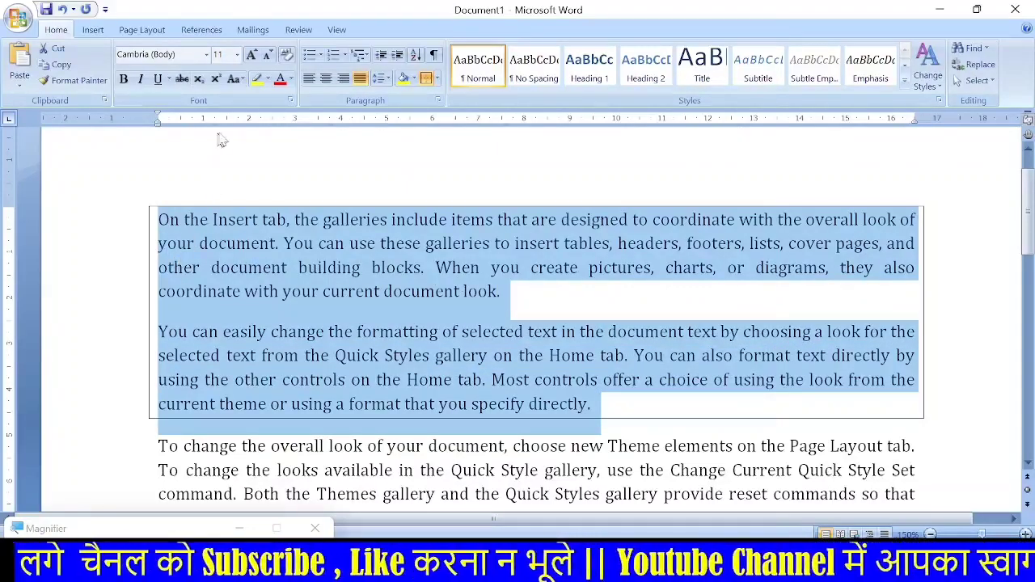
left_click(391, 82)
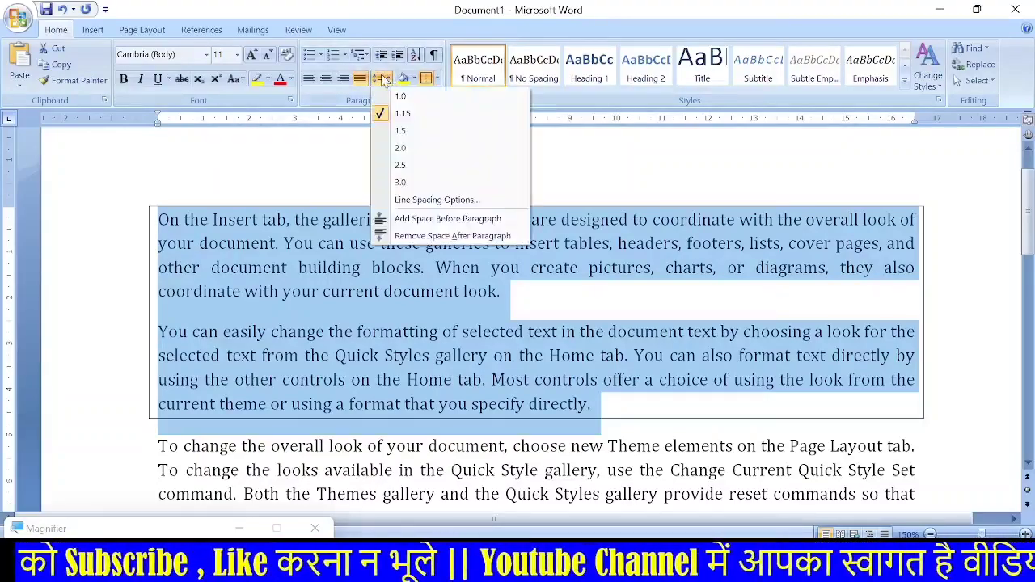